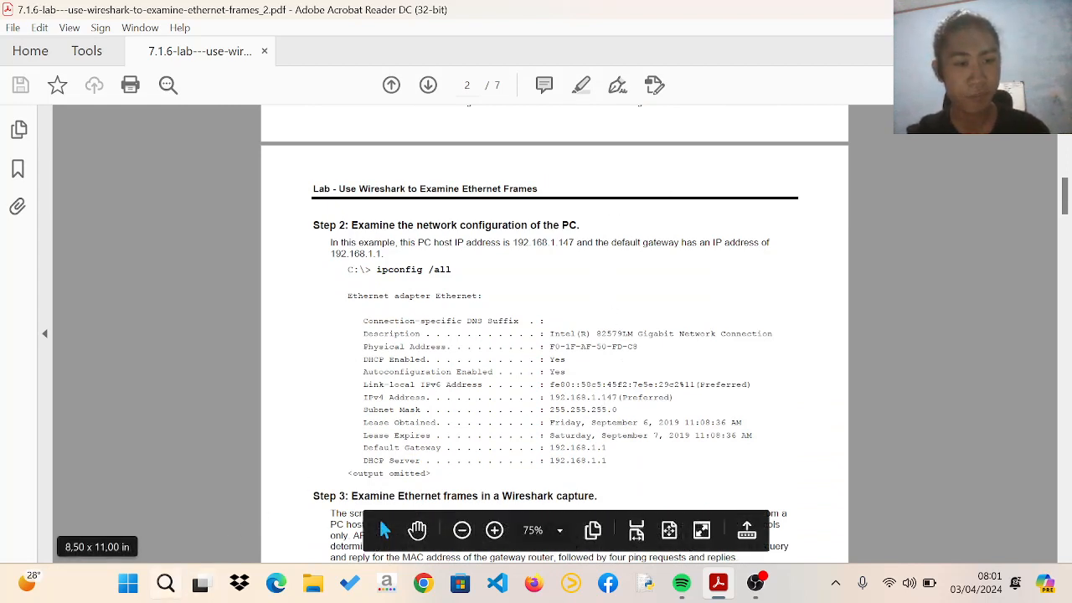
# Open Command Prompt as administrator and move its window over the lab document
pyautogui.click(165, 584)
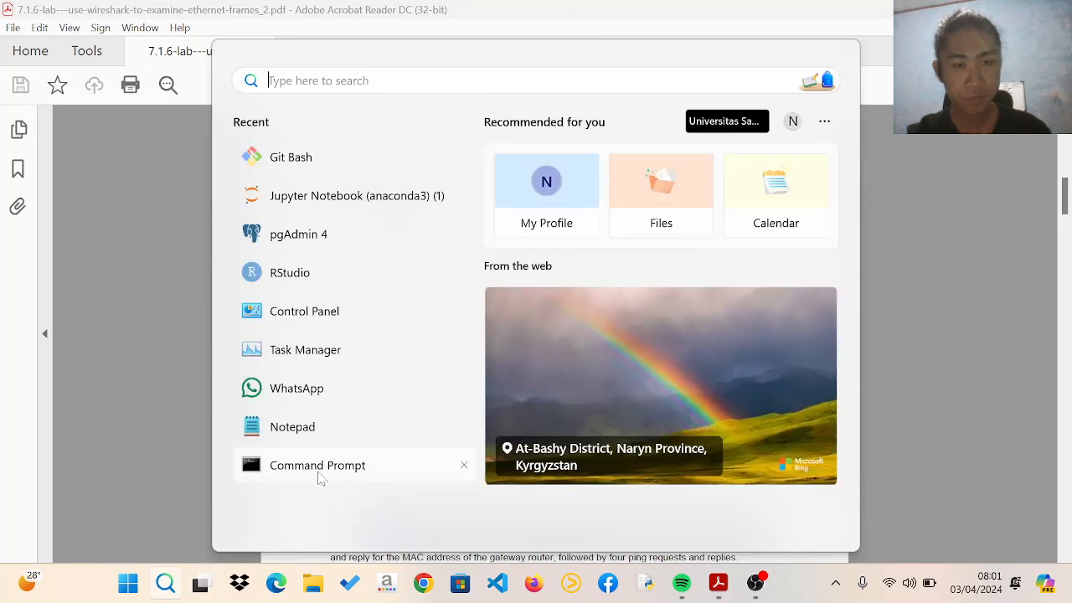
pyautogui.rightClick(318, 476)
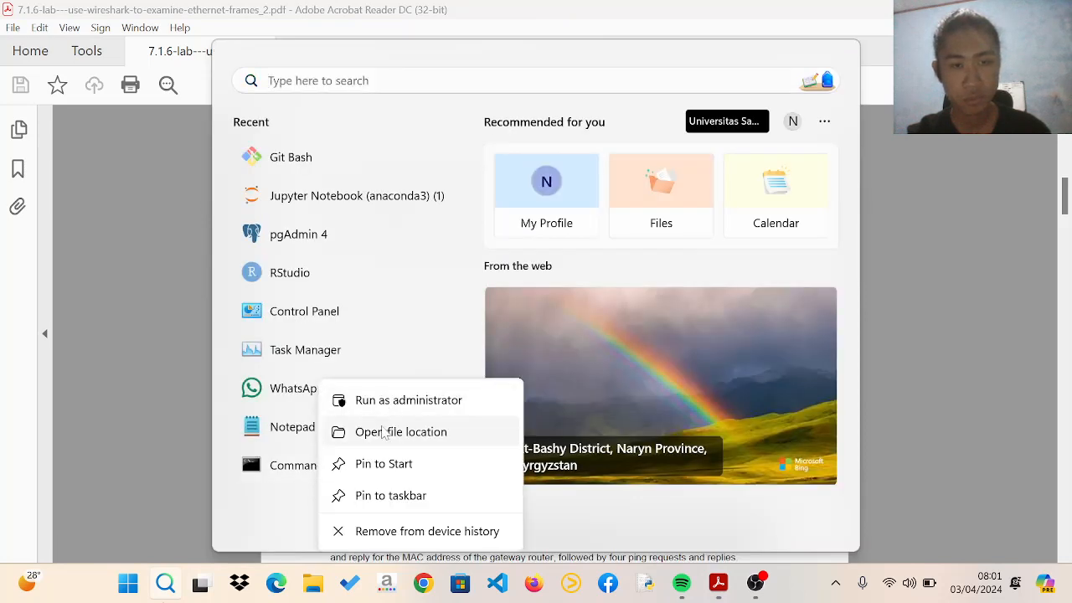
pyautogui.press('Escape')
pyautogui.press('Escape')
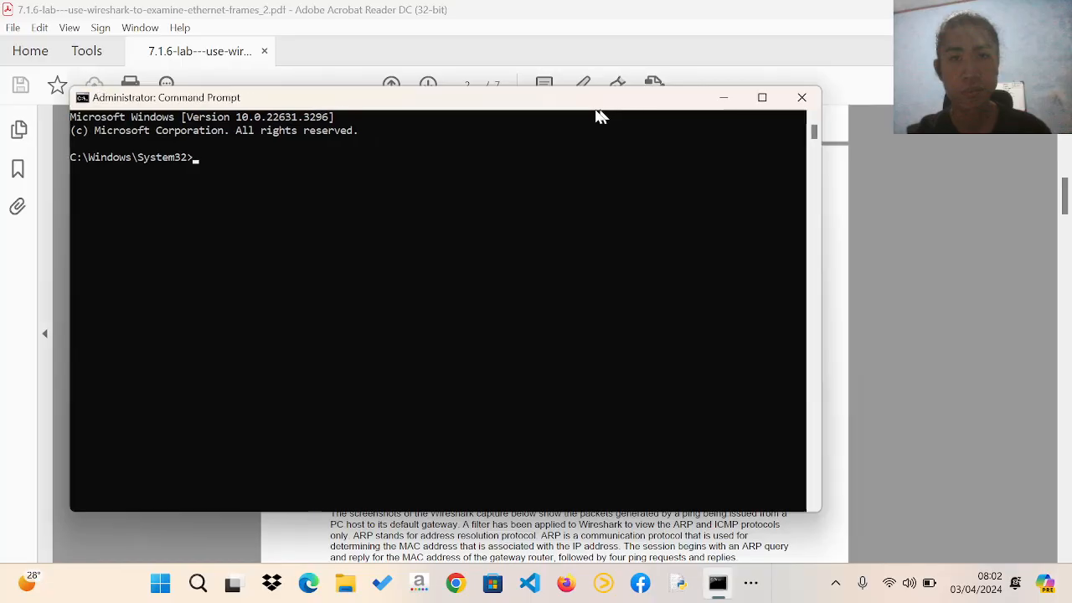
pyautogui.moveTo(597, 110); pyautogui.dragTo(558, 136)
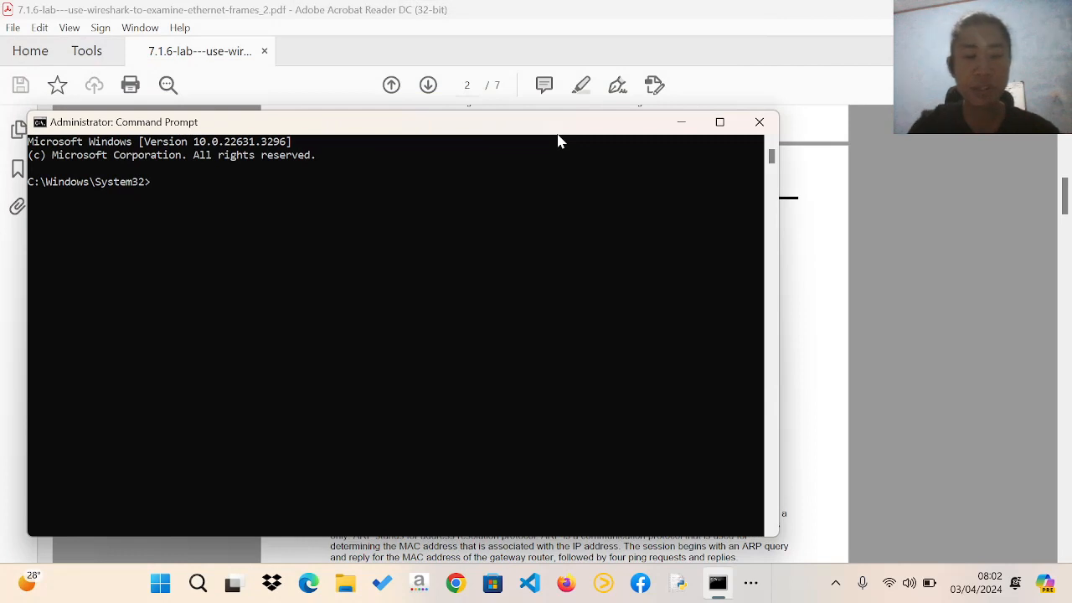
# Run ipconfig /all to list the PC's full network configuration
pyautogui.write('ipconfi')
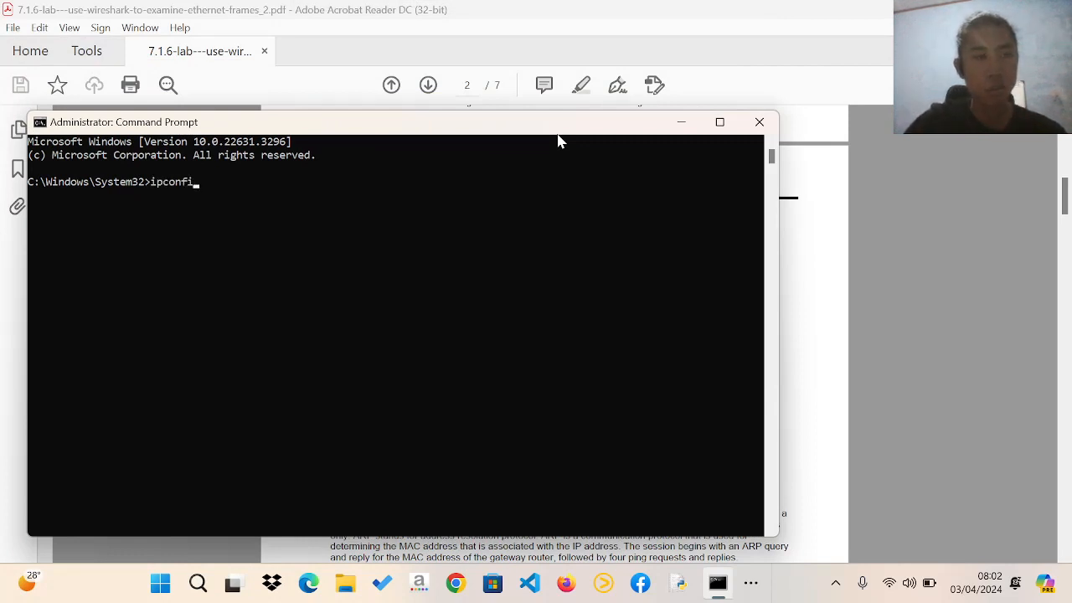
pyautogui.write('g /al')
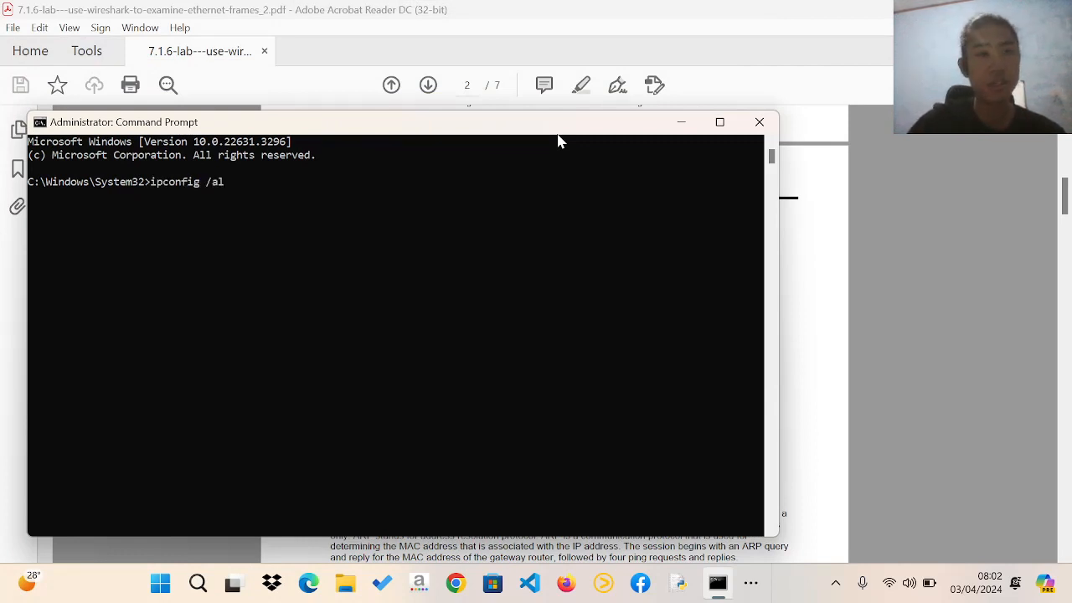
pyautogui.write('l')
pyautogui.press('Return')
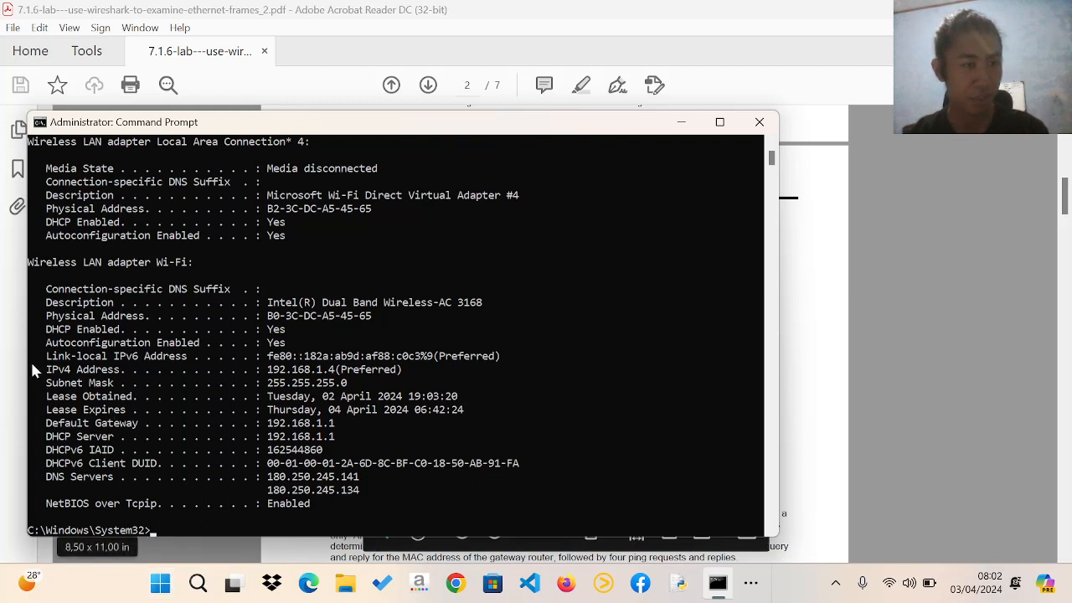
# Highlight the Wi-Fi adapter's IPv4 address and default gateway lines in the output, then put the Command Prompt window away
pyautogui.moveTo(31, 369); pyautogui.dragTo(439, 373)
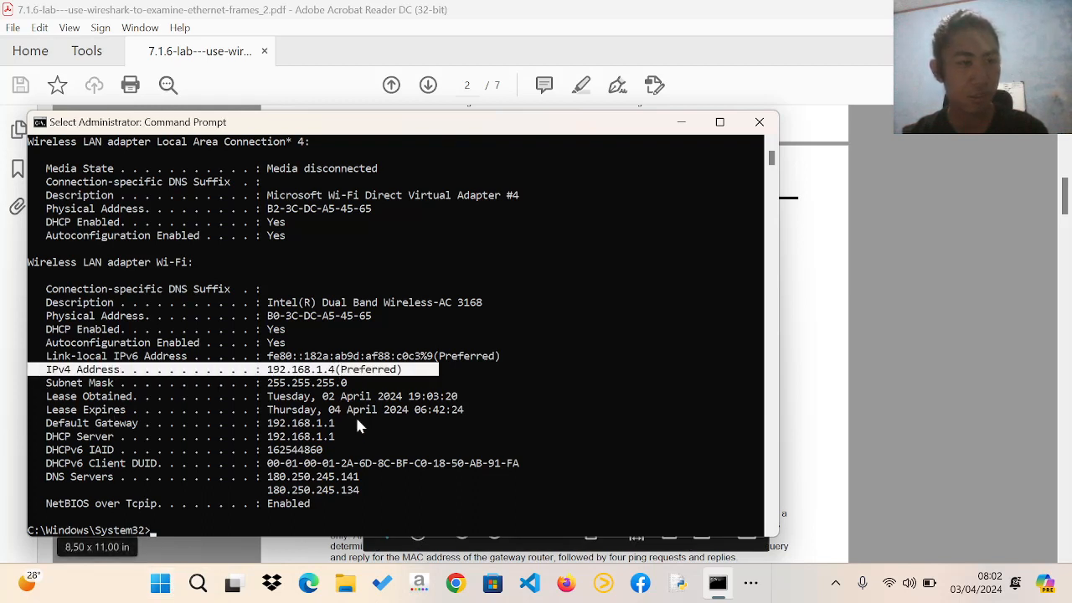
pyautogui.moveTo(34, 421); pyautogui.dragTo(373, 434)
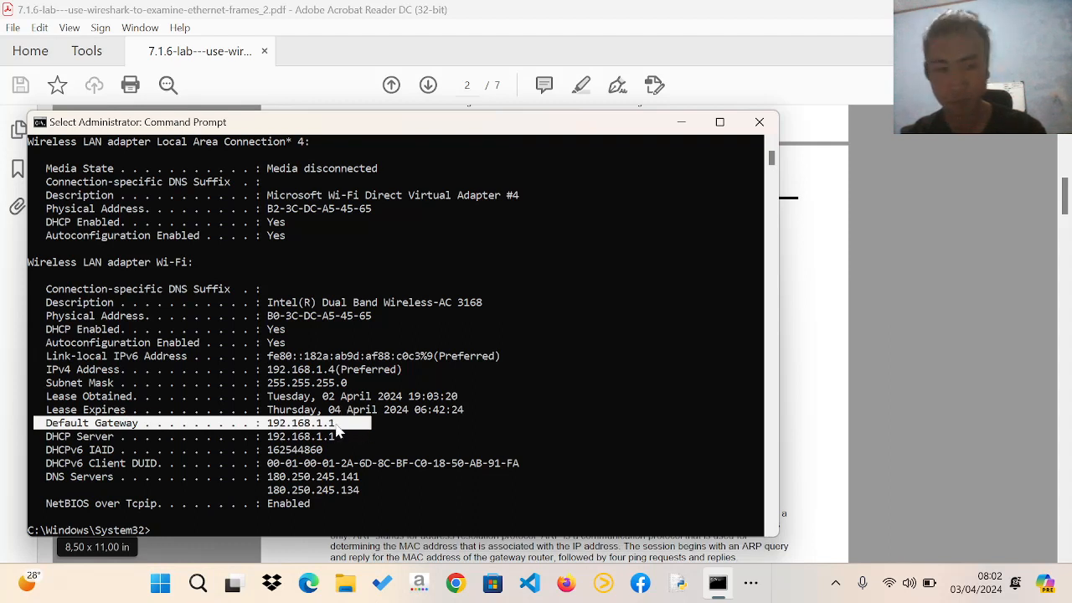
pyautogui.click(373, 425)
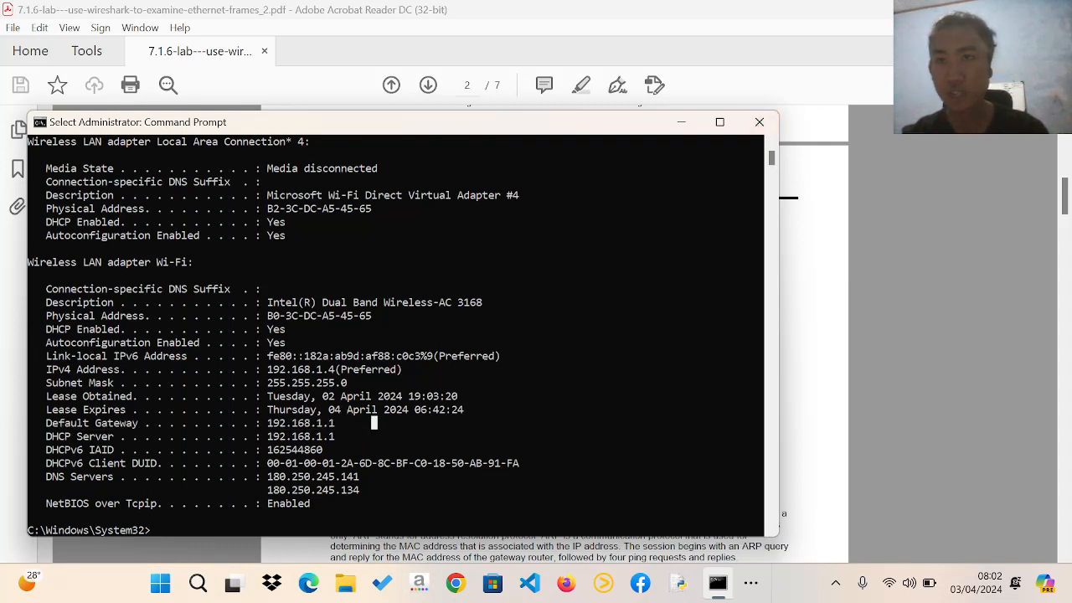
pyautogui.click(760, 121)
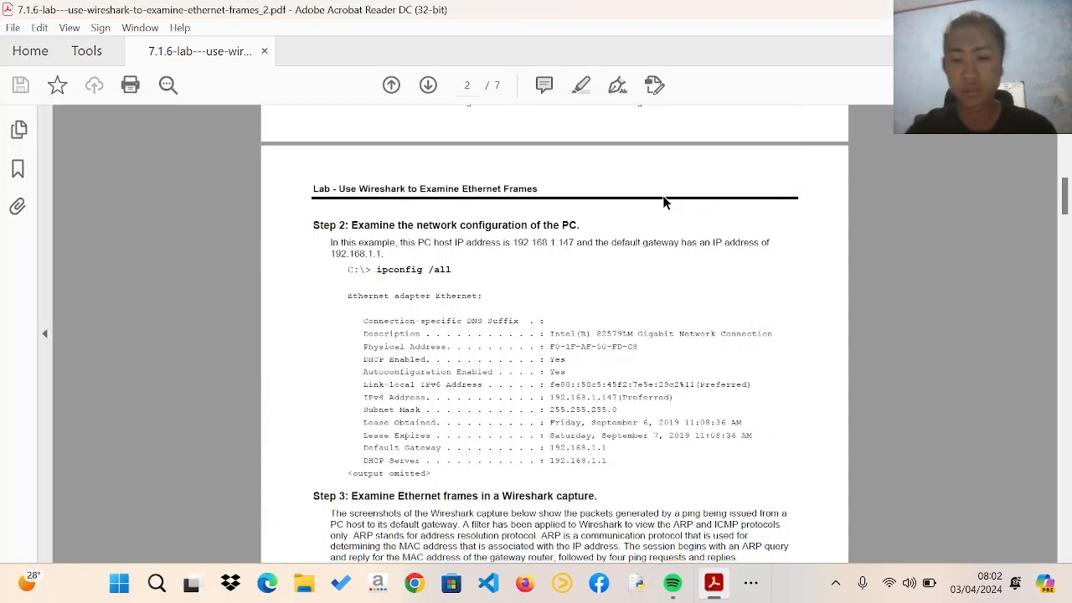
# Launch Wireshark from the desktop and start a live capture on the Wi-Fi interface
pyautogui.press('super+Right')
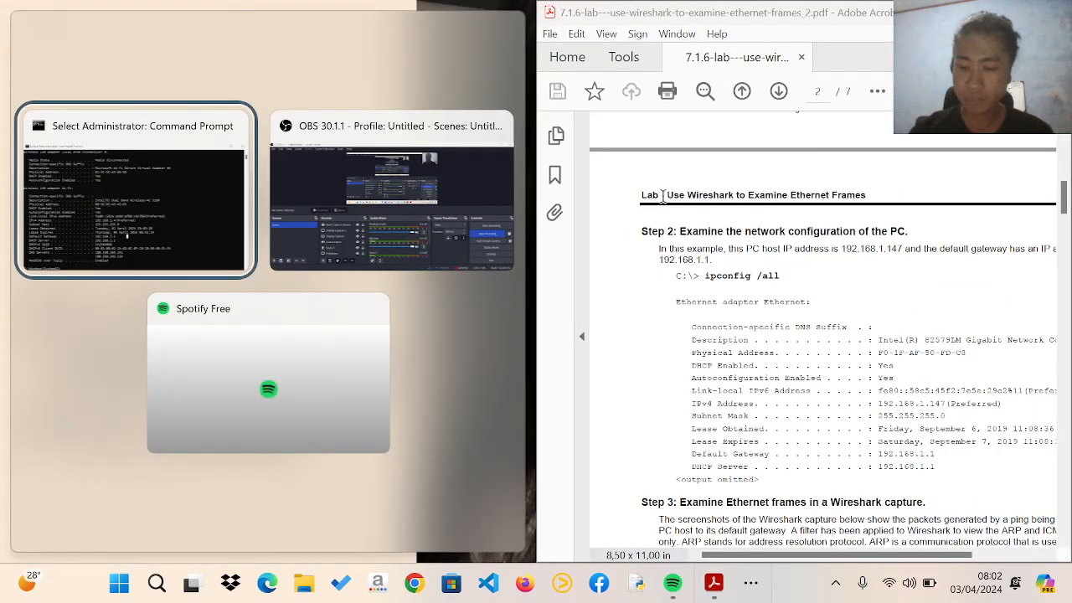
pyautogui.click(666, 231)
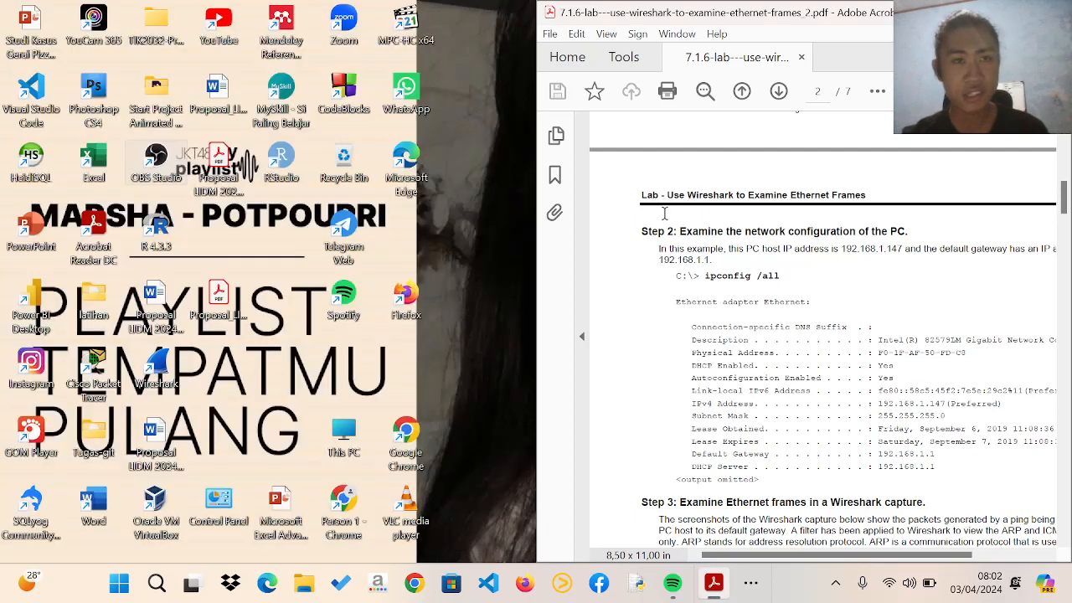
pyautogui.click(161, 368)
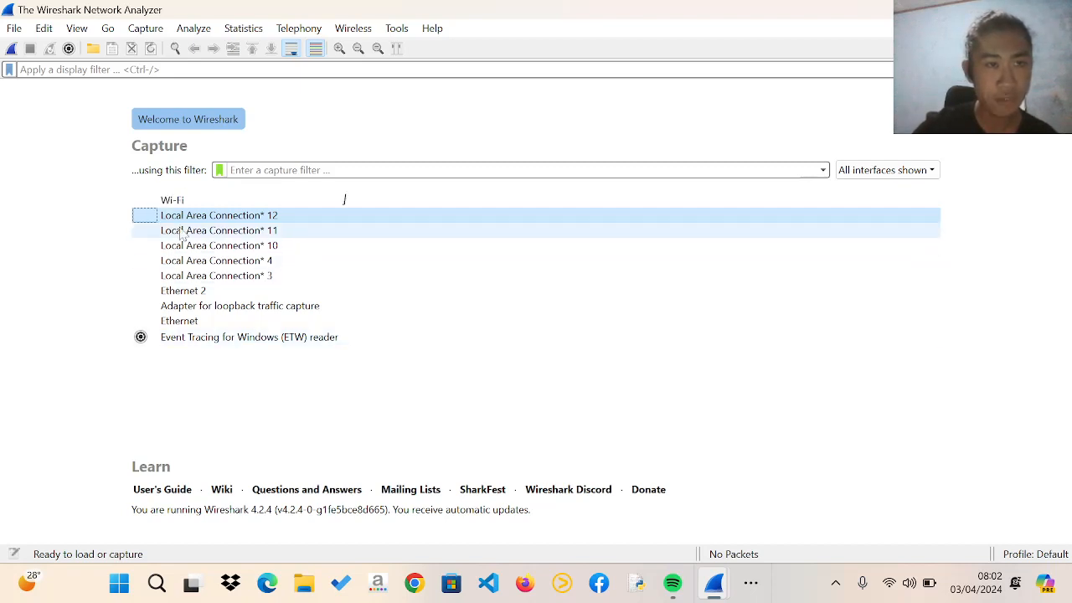
pyautogui.click(344, 199)
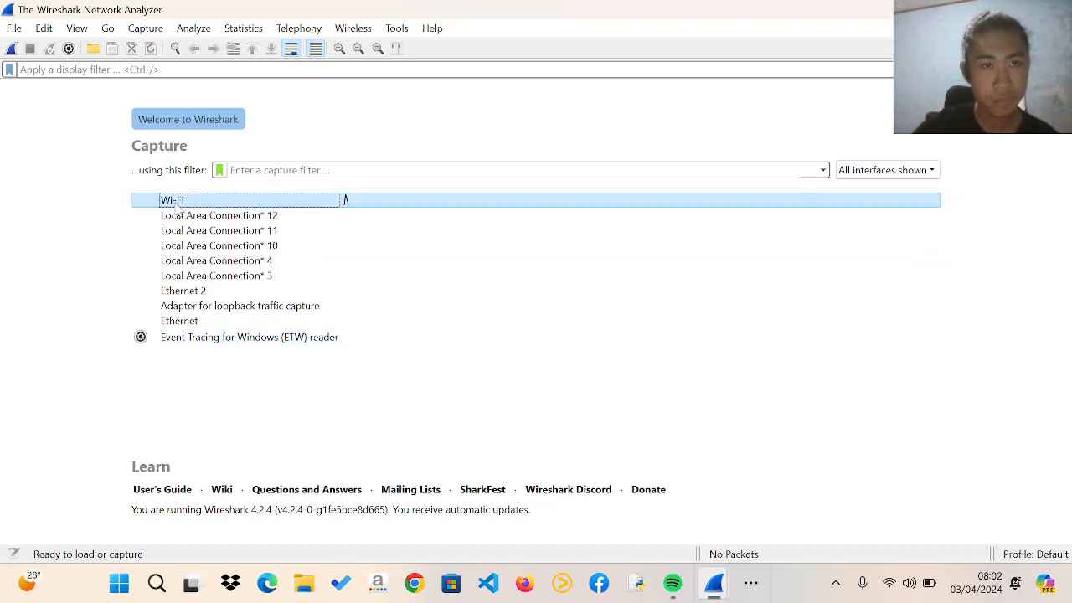
pyautogui.doubleClick(345, 199)
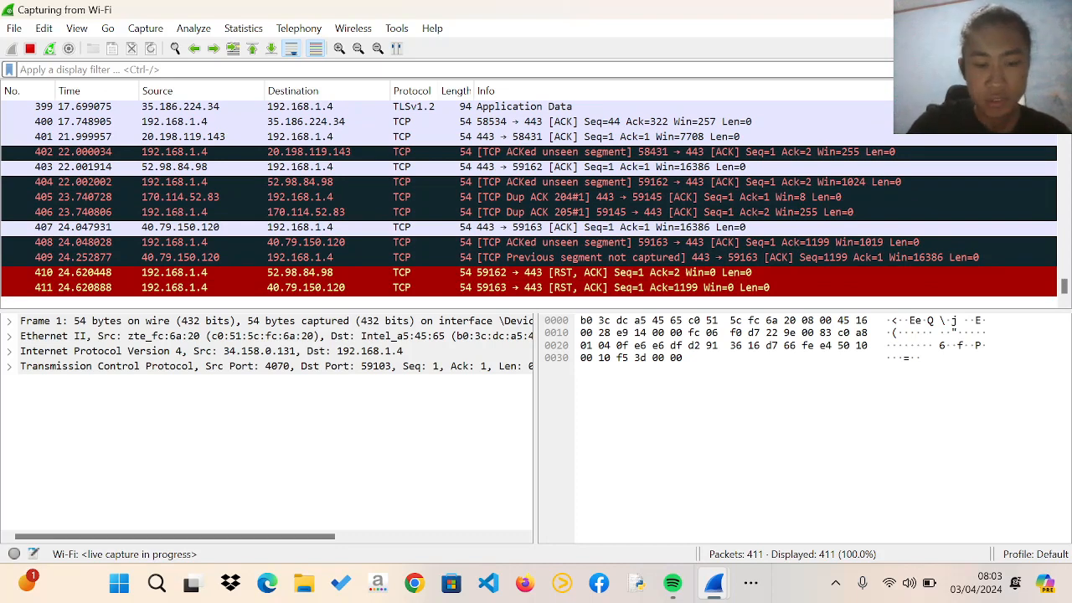
# Apply the display filter "arp or icmp" to the captured packets
pyautogui.click(124, 70)
pyautogui.write('ar')
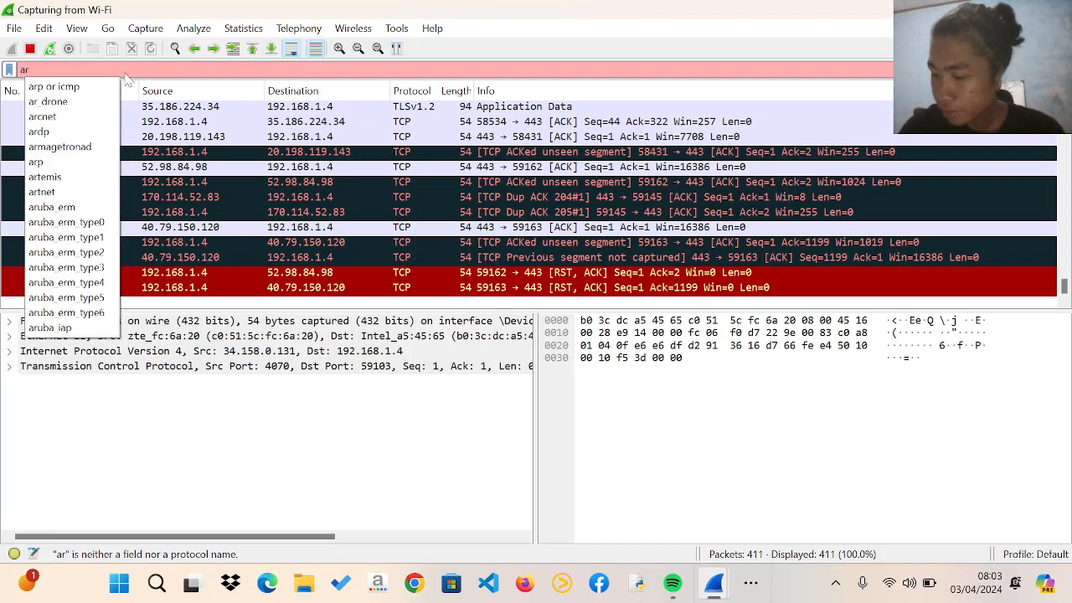
pyautogui.write('p o')
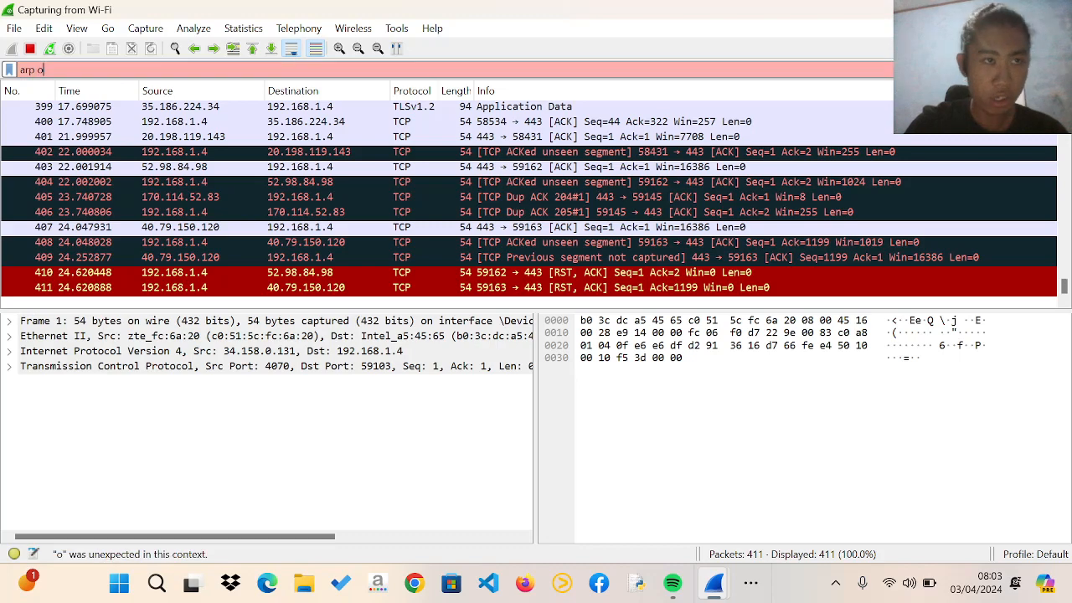
pyautogui.write('r')
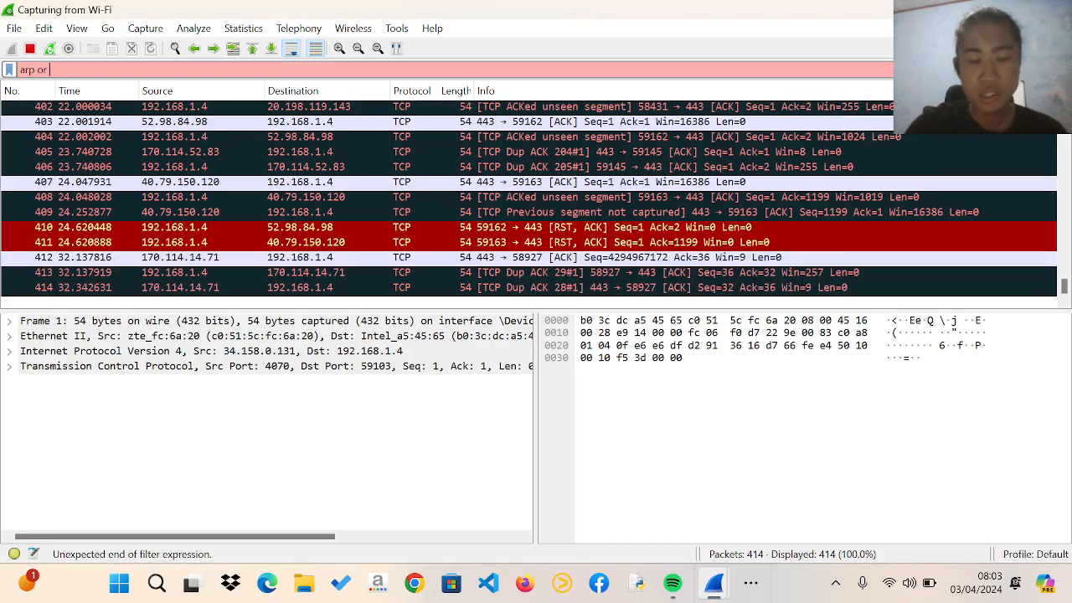
pyautogui.write(' icmp')
pyautogui.press('Return')
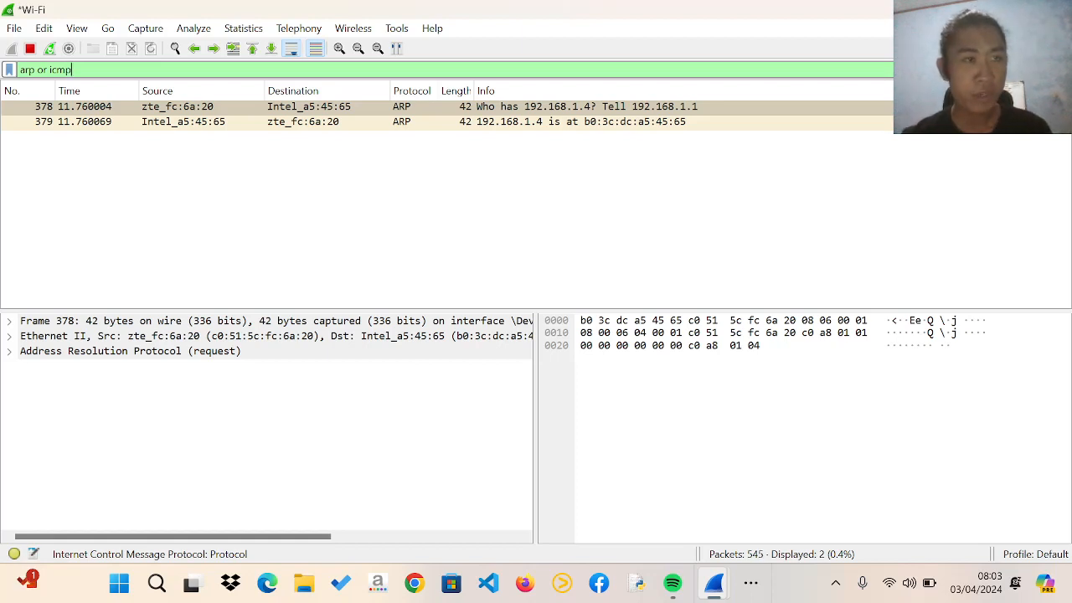
# Switch to the Command Prompt and ping the default gateway at 192.168.1.1
pyautogui.click(750, 584)
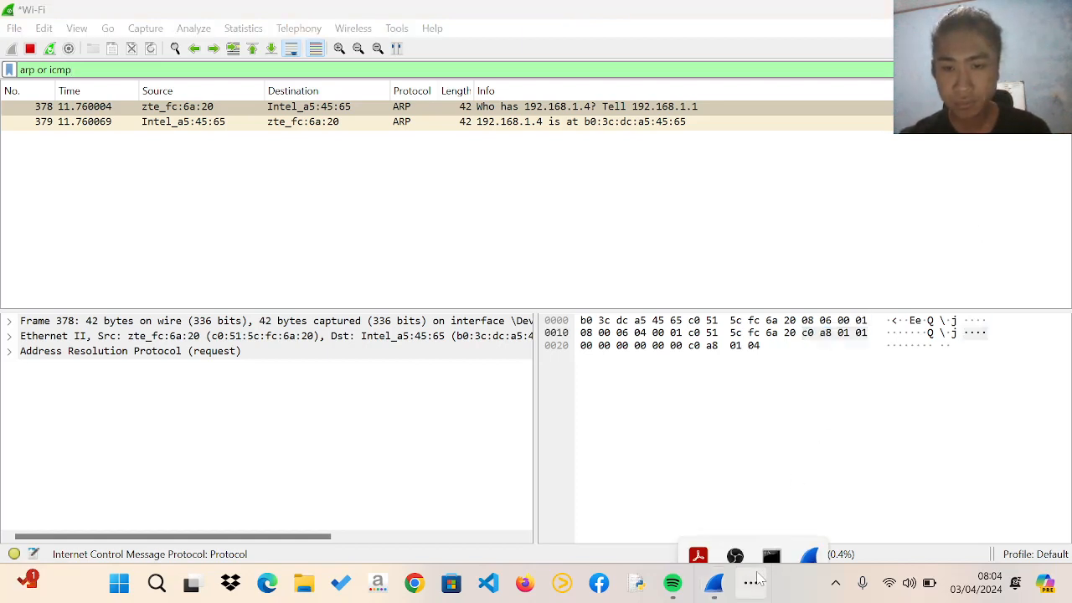
pyautogui.click(772, 531)
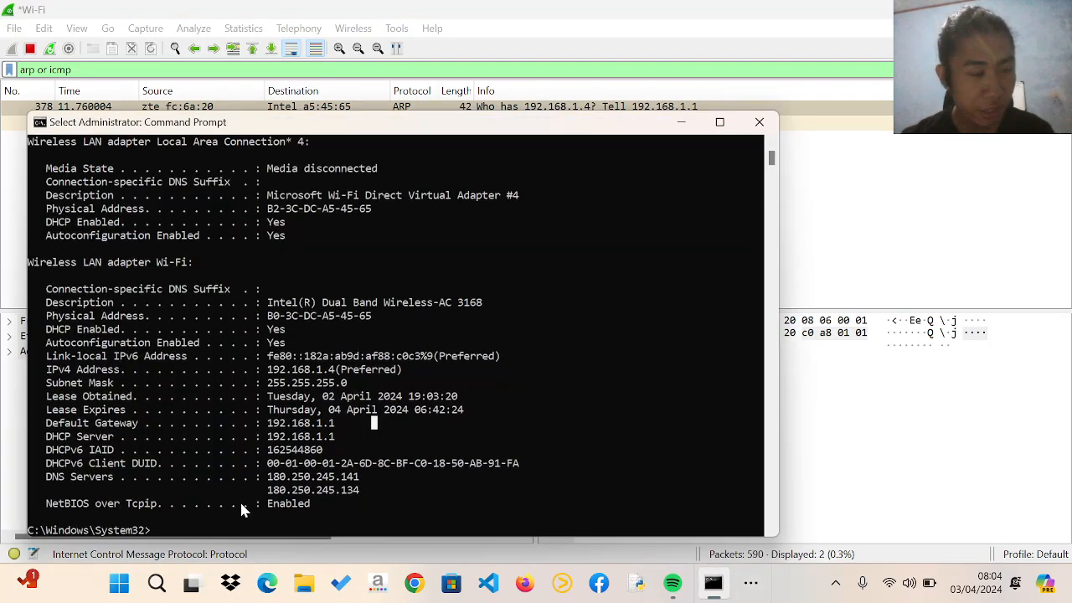
pyautogui.moveTo(47, 419); pyautogui.dragTo(339, 429)
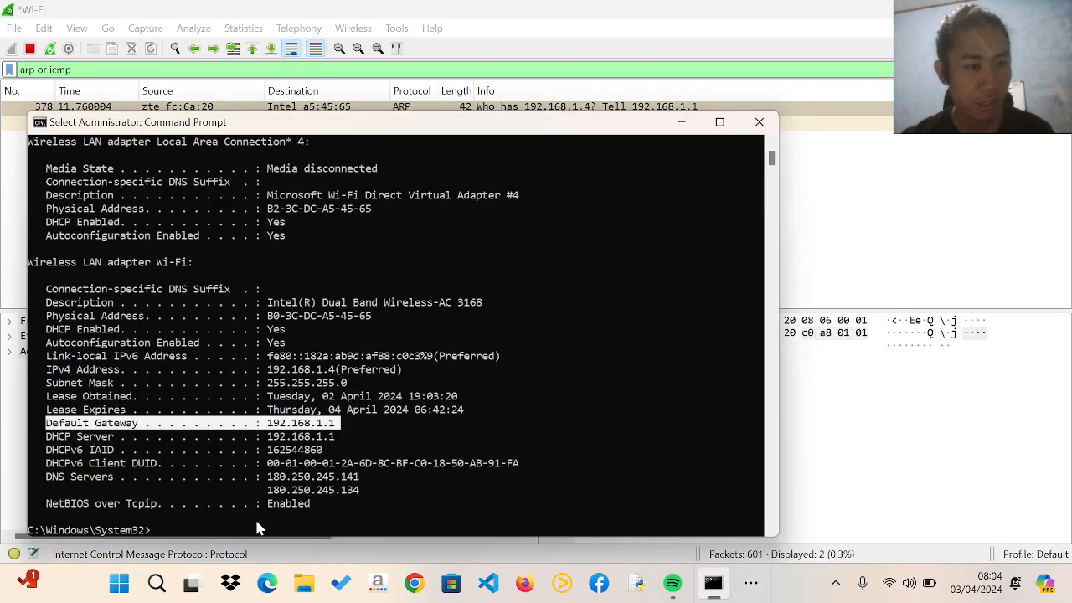
pyautogui.hotkey('ctrl', 'c')
pyautogui.write('ping')
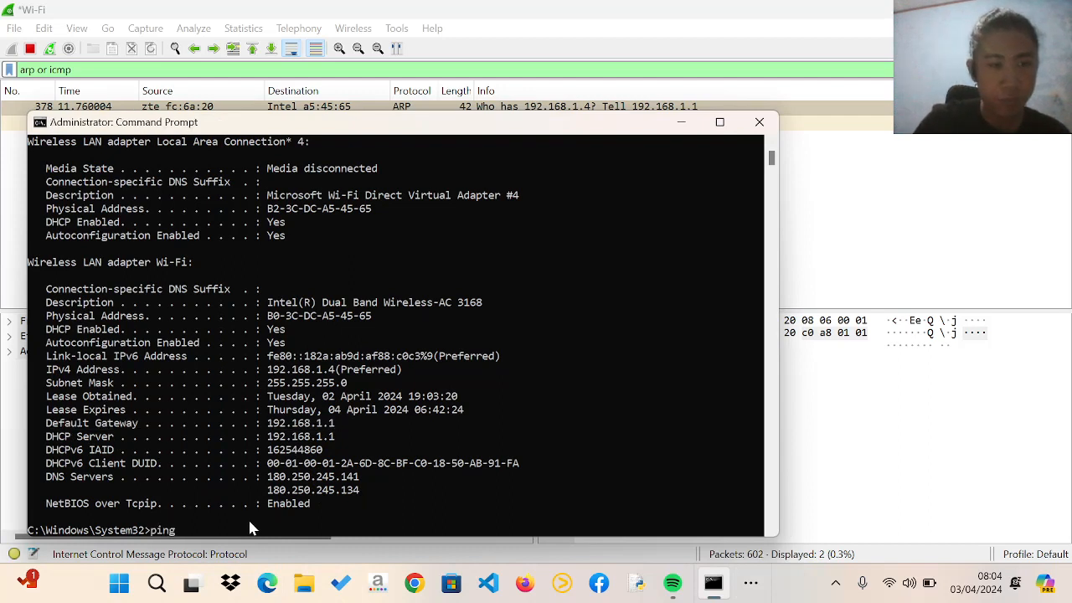
pyautogui.write(' 192.1')
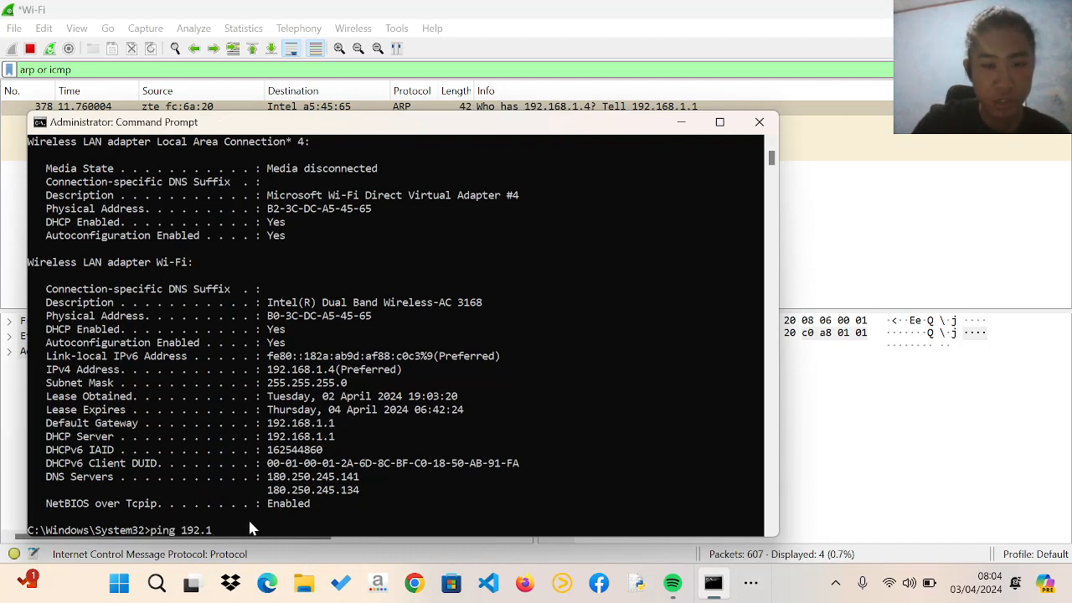
pyautogui.write('68.1.')
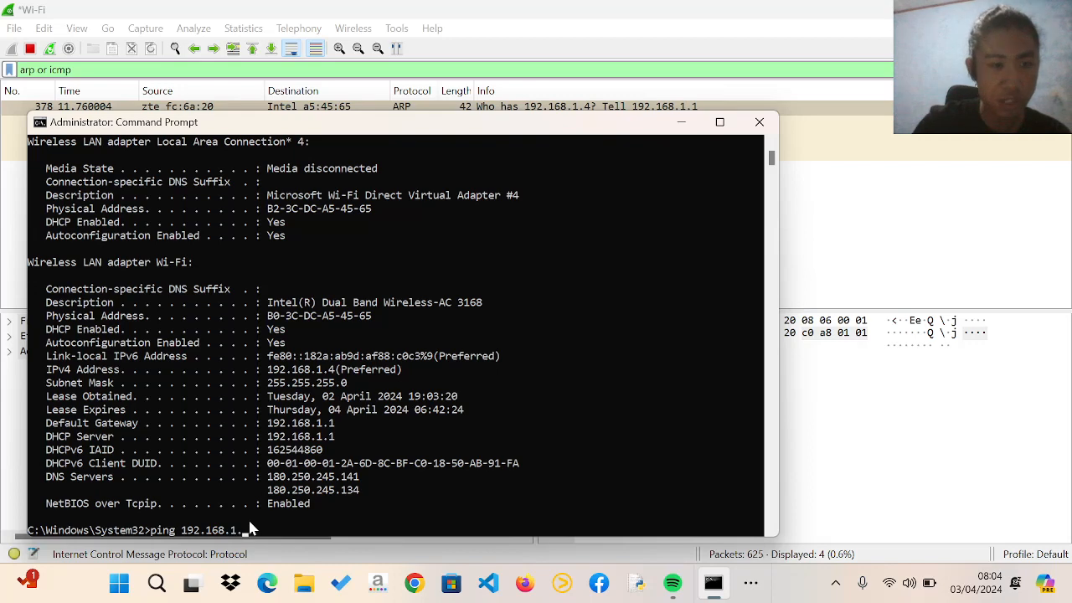
pyautogui.write('1')
pyautogui.press('Return')
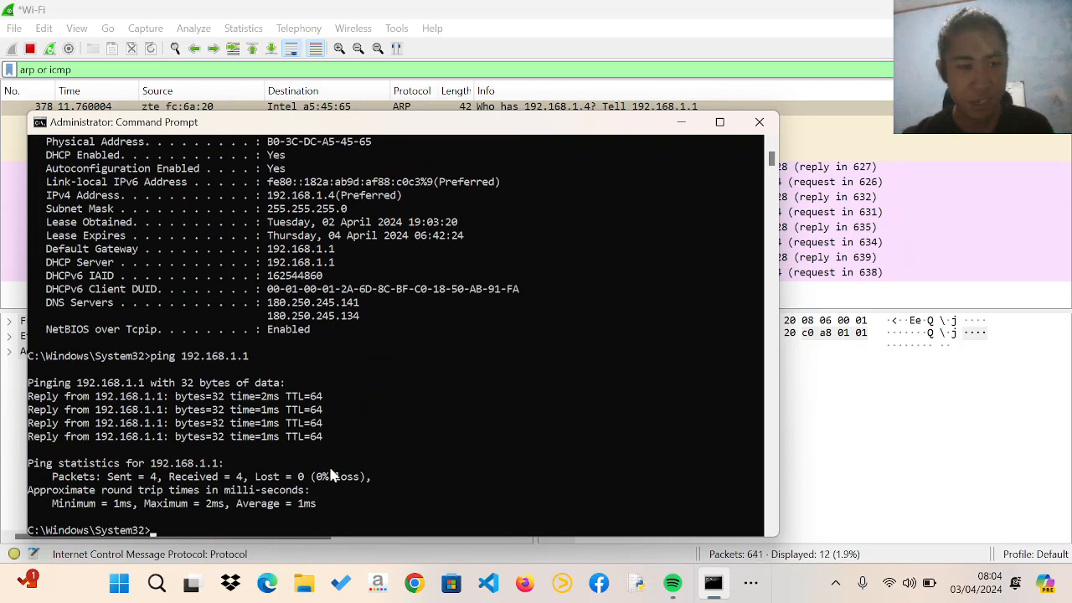
# Return to Wireshark and examine the ICMP echo request and reply packets generated by the ping
pyautogui.moveTo(376, 126); pyautogui.dragTo(608, 134)
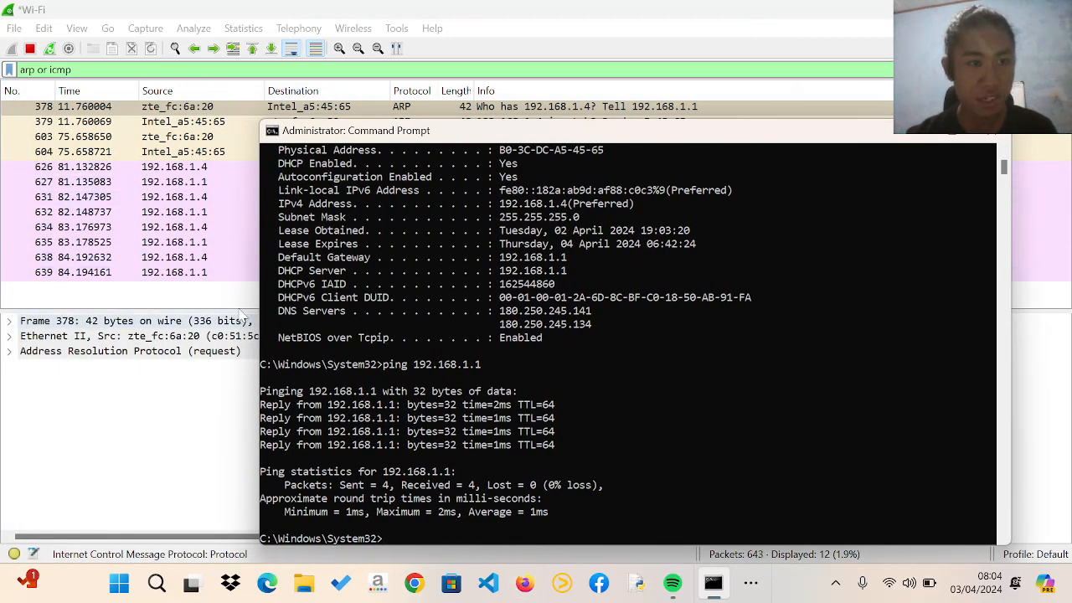
pyautogui.click(914, 132)
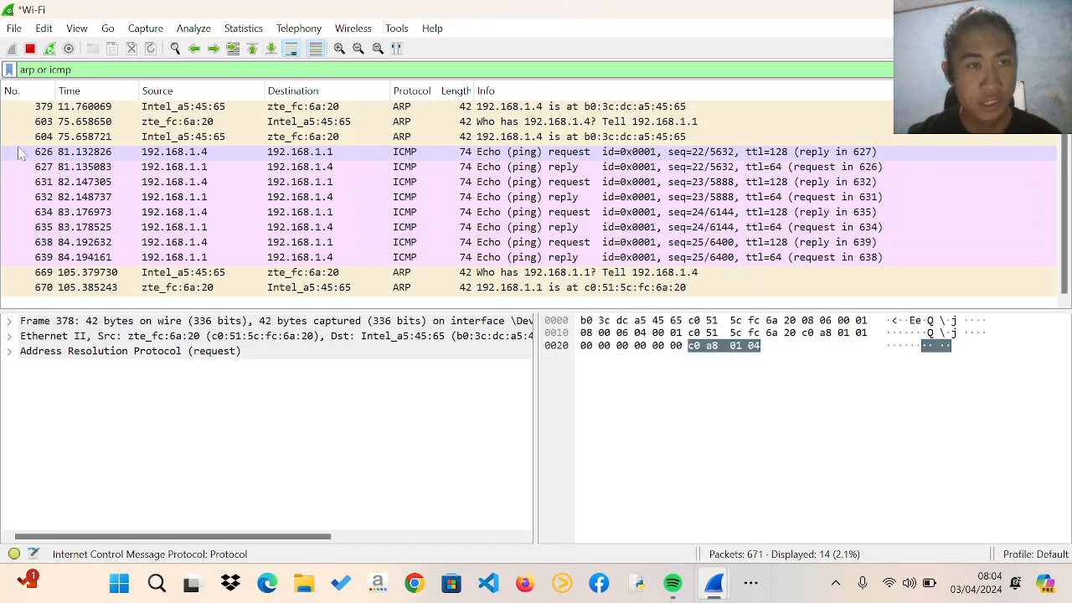
pyautogui.click(22, 152)
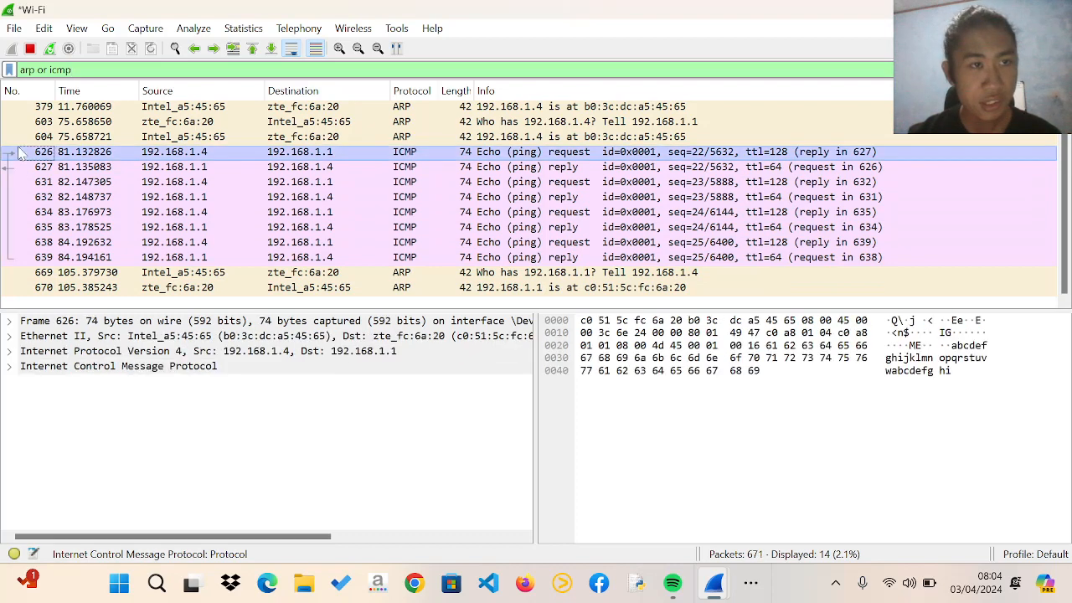
pyautogui.click(111, 183)
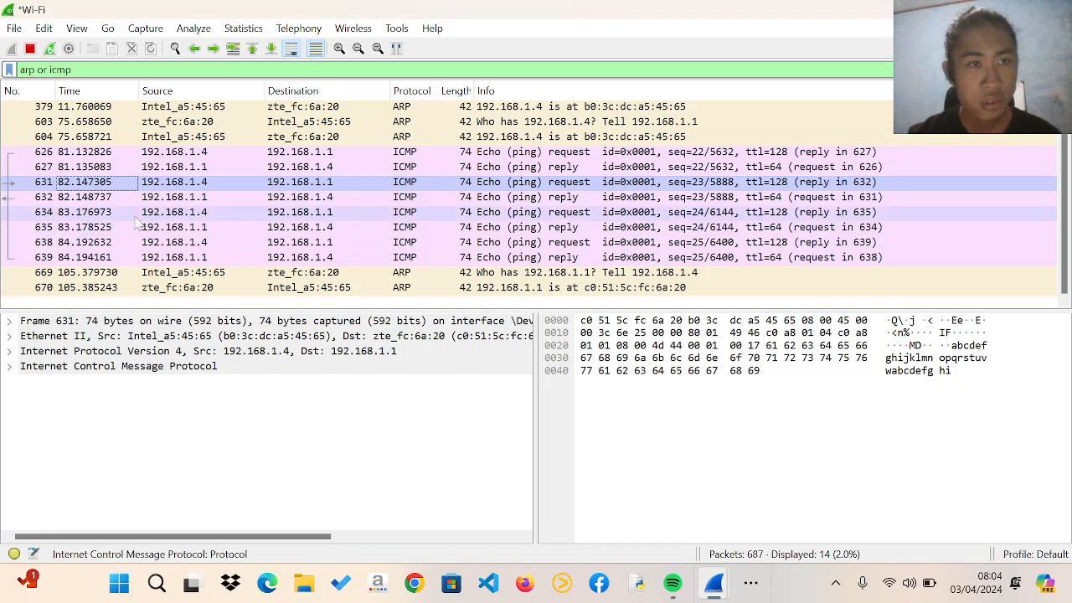
pyautogui.click(126, 213)
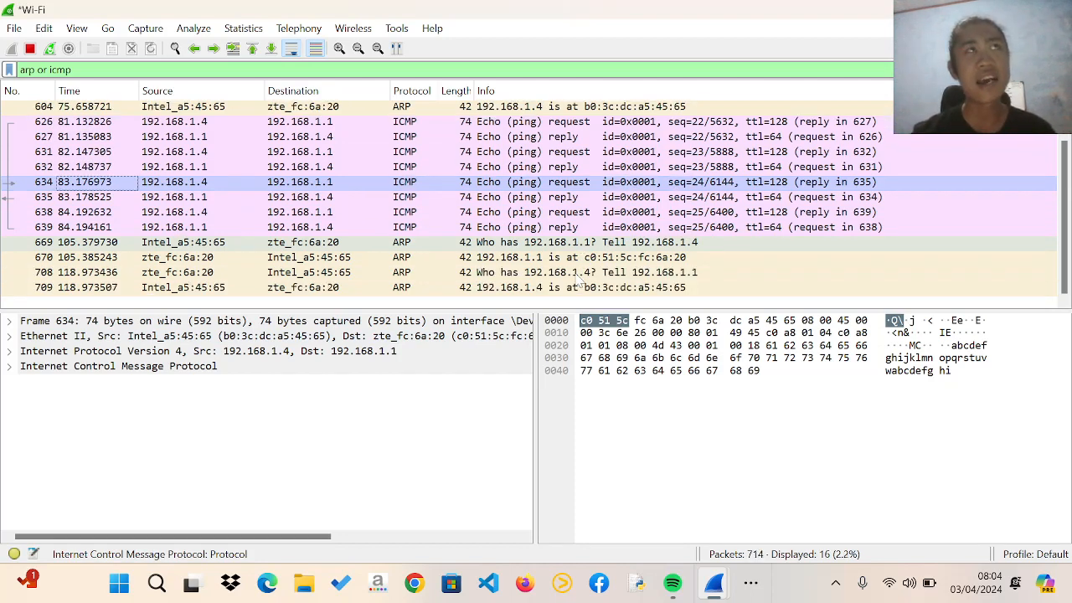
pyautogui.click(104, 138)
pyautogui.click(117, 166)
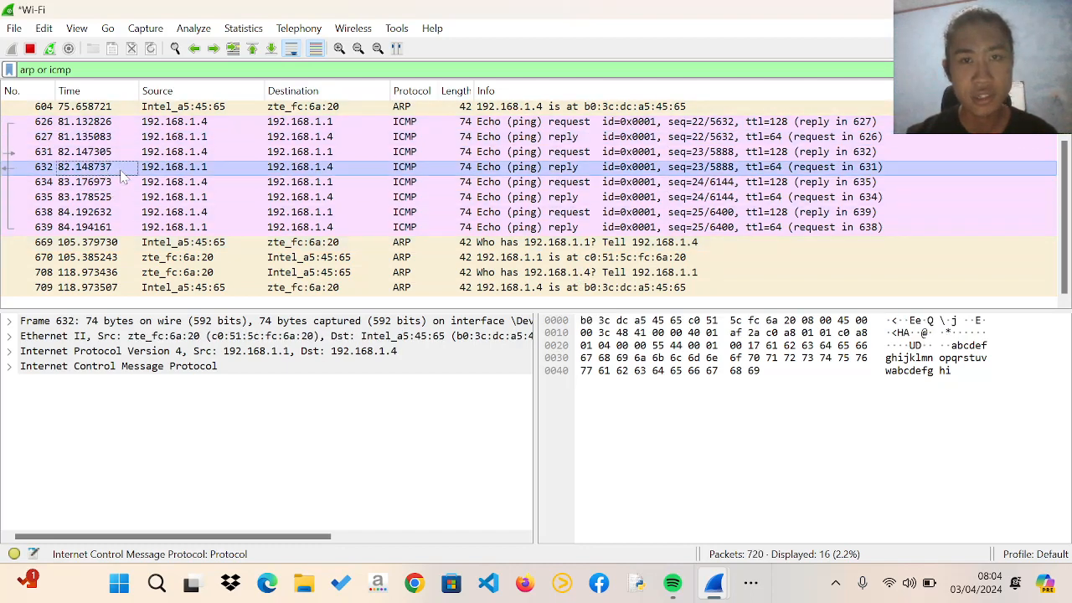
pyautogui.click(131, 212)
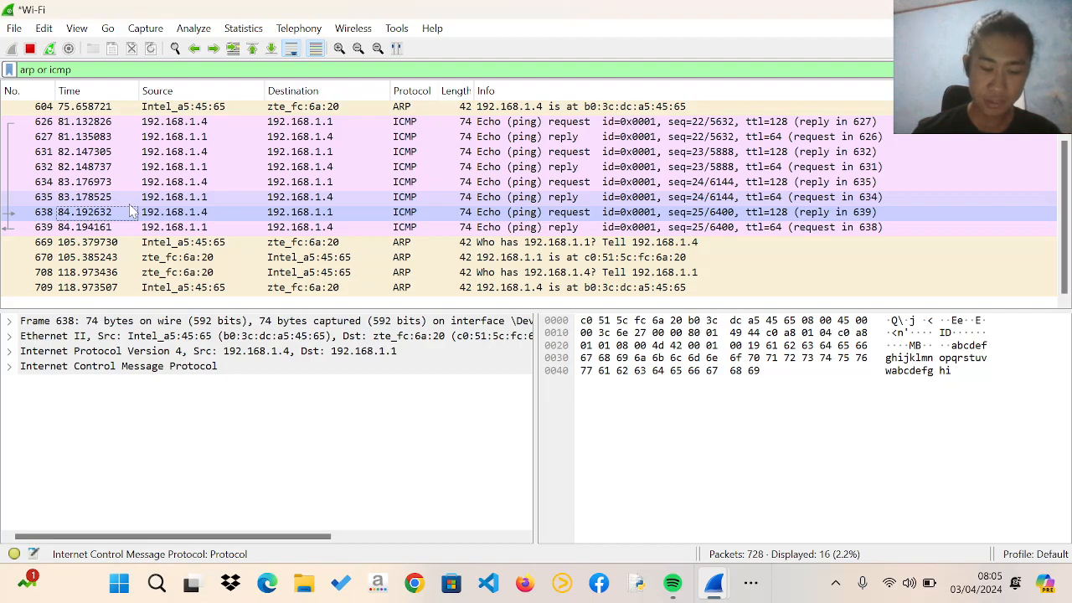
# Arrange Wireshark and the lab PDF side by side, and bring Step 4 on the ARP request header into view in the PDF
pyautogui.press('super+Left')
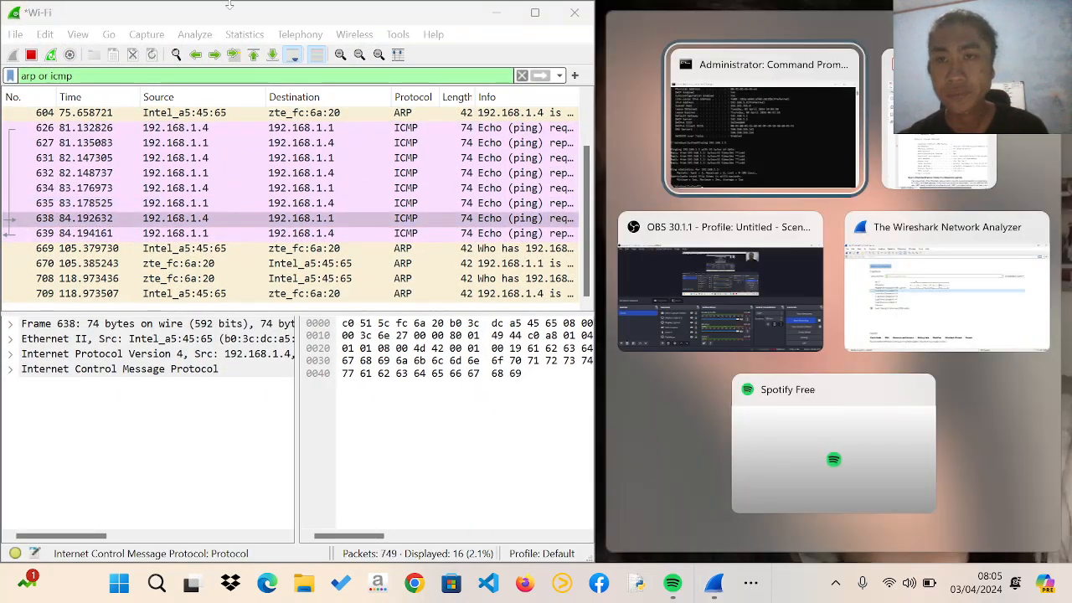
pyautogui.click(930, 171)
pyautogui.scroll(-10, 906, 340)
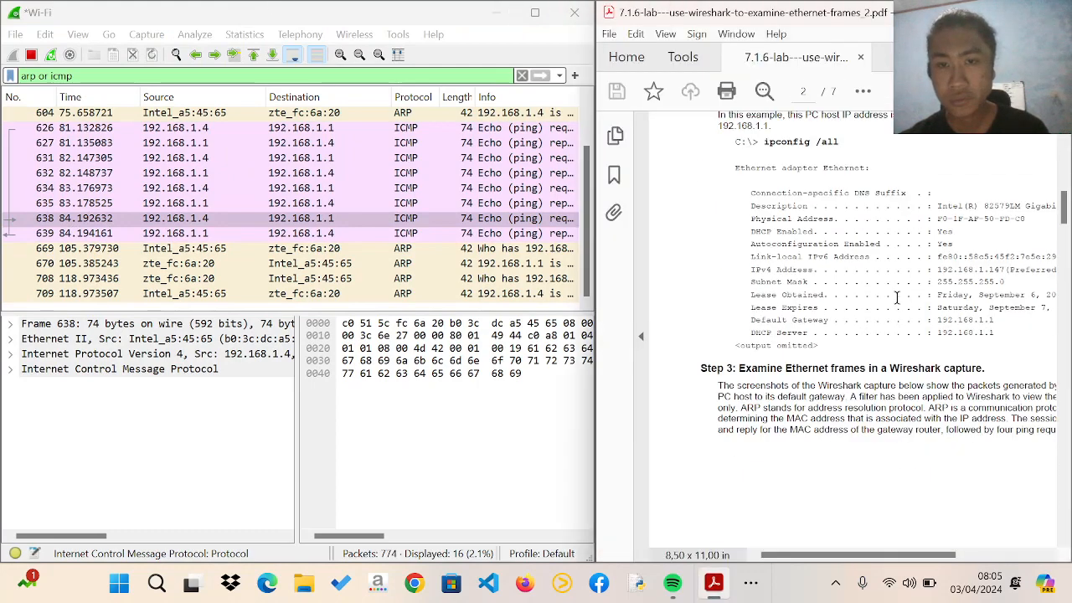
pyautogui.scroll(-8, 906, 341)
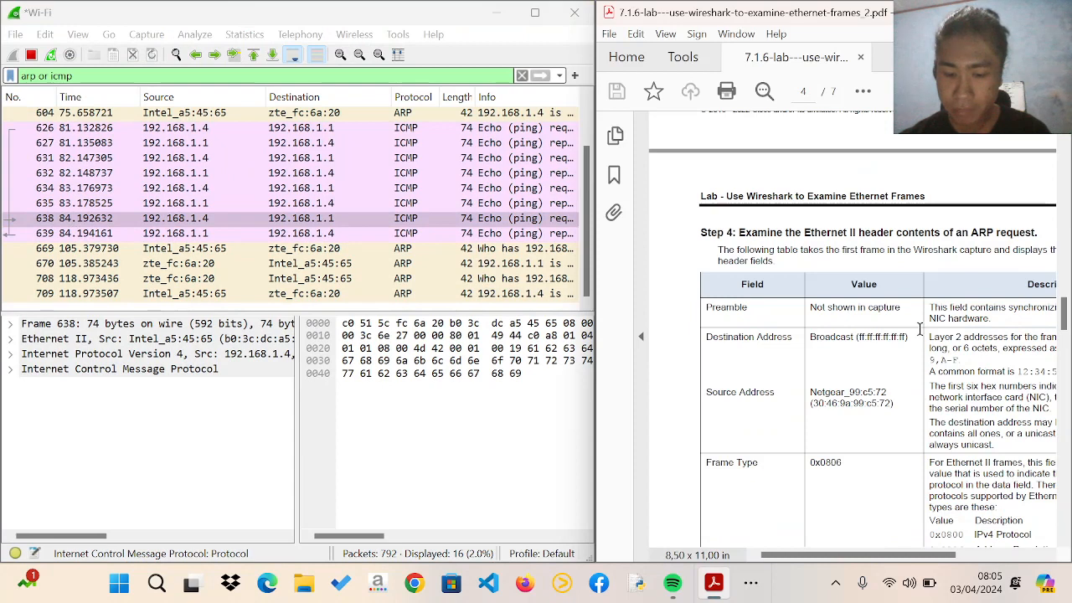
# Read the Step 4 table of Ethernet II header fields for an ARP request and the questions beneath it
pyautogui.moveTo(919, 329); pyautogui.dragTo(902, 333)
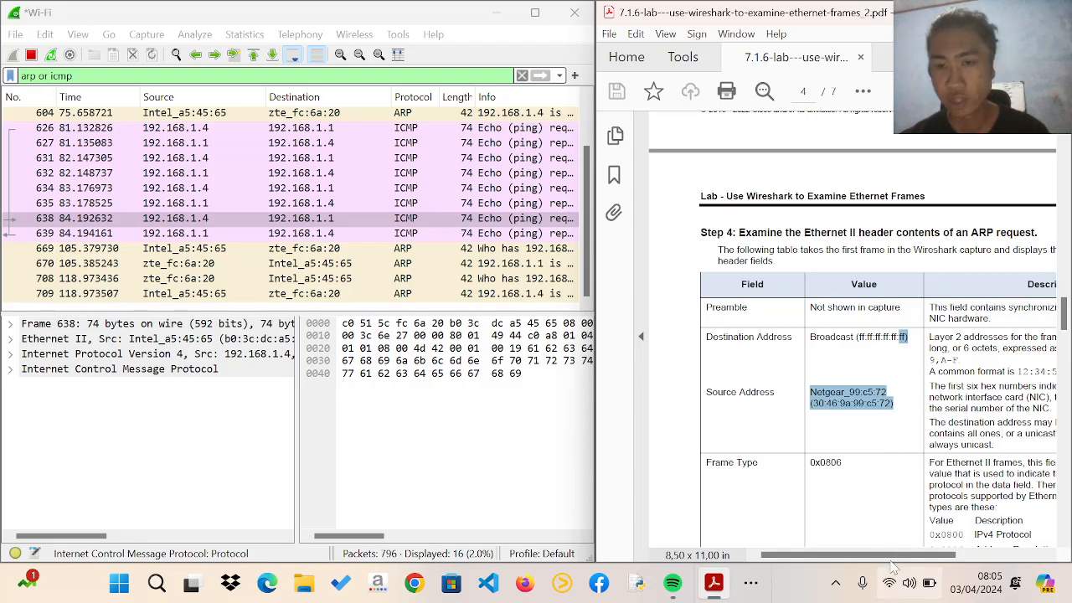
pyautogui.hscroll(2, 894, 402)
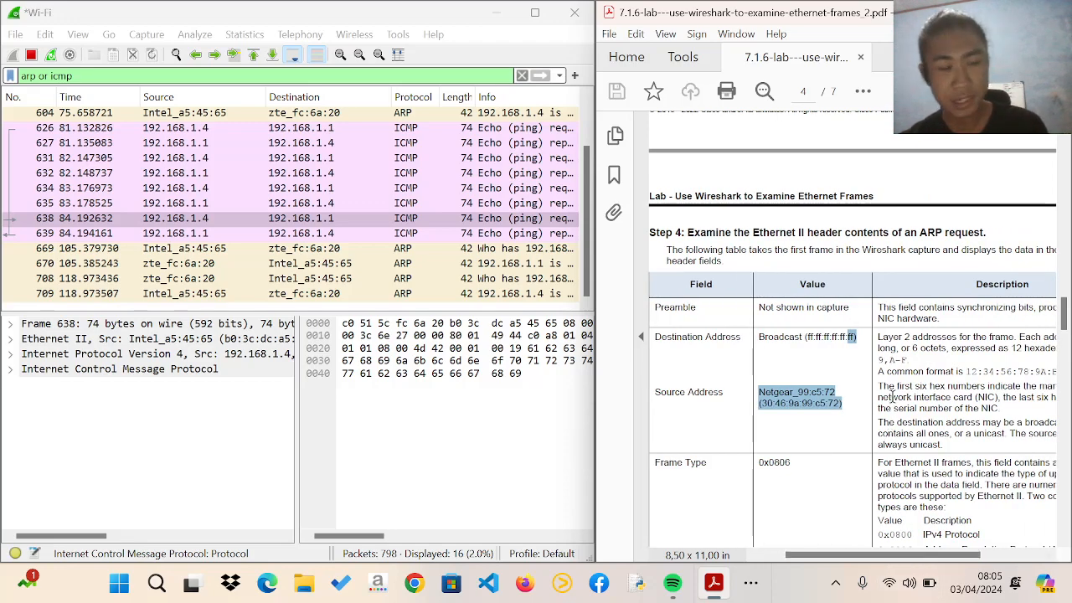
pyautogui.scroll(-1, 893, 402)
pyautogui.moveTo(867, 555); pyautogui.dragTo(879, 560)
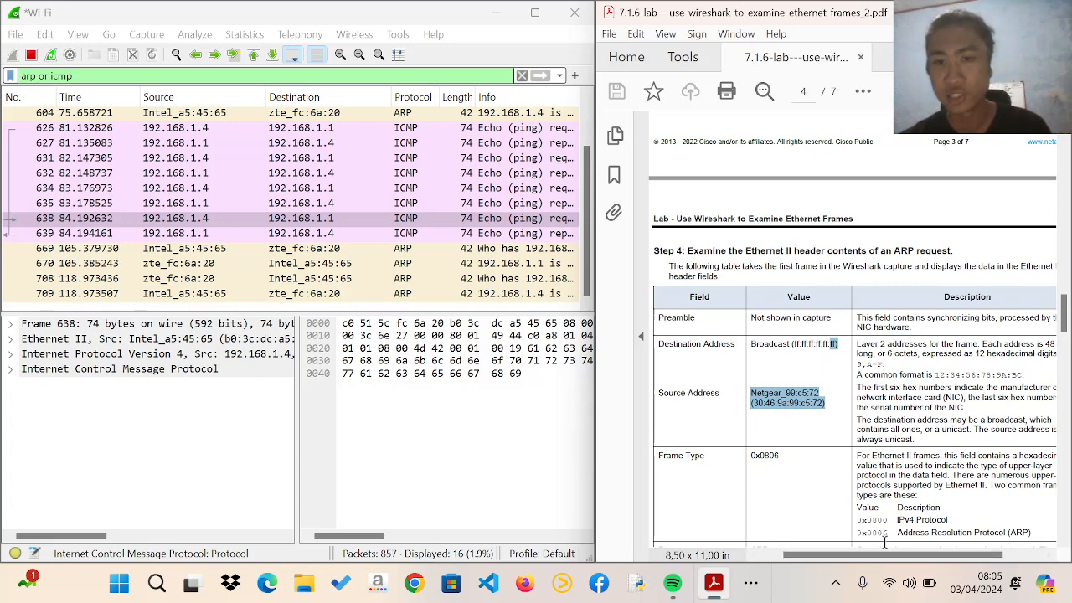
pyautogui.scroll(-1, 861, 431)
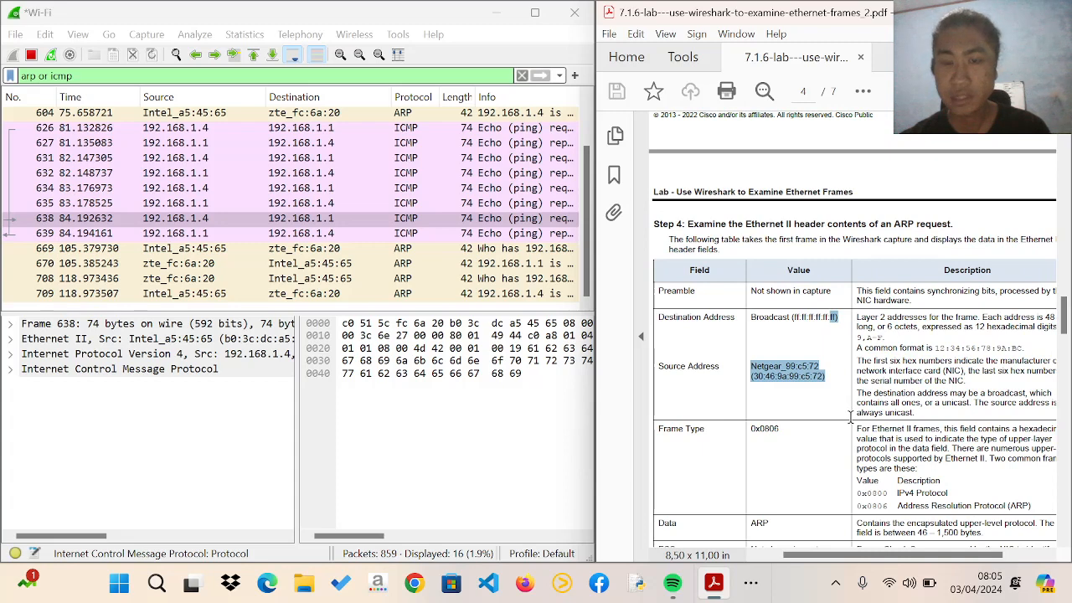
pyautogui.scroll(-1, 850, 420)
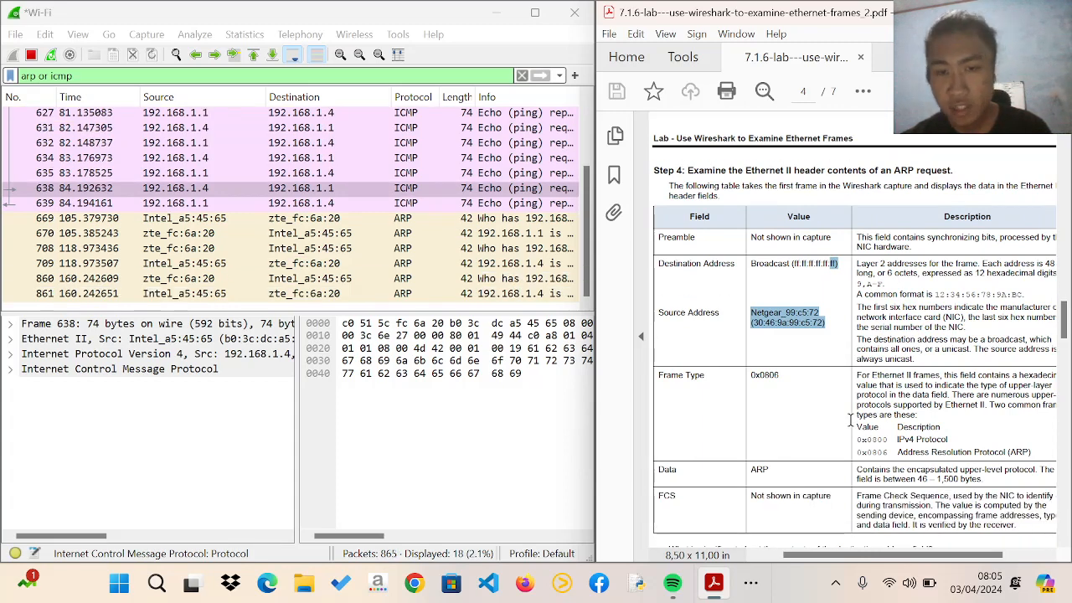
pyautogui.scroll(-2, 850, 420)
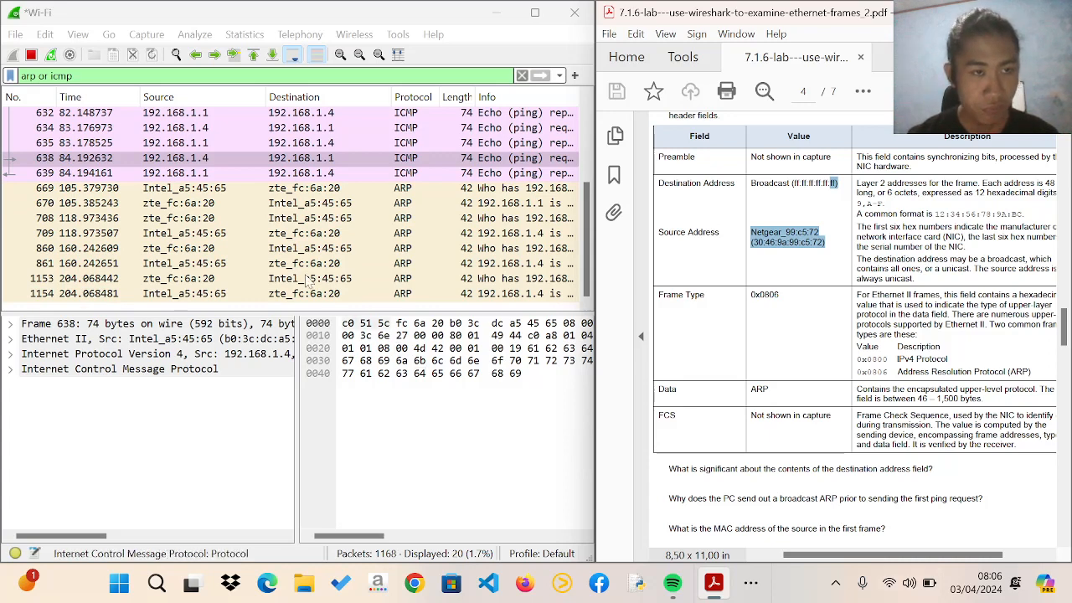
# Expand the Ethernet II header of frame 638 and inspect its Type field and the matching bytes
pyautogui.click(11, 340)
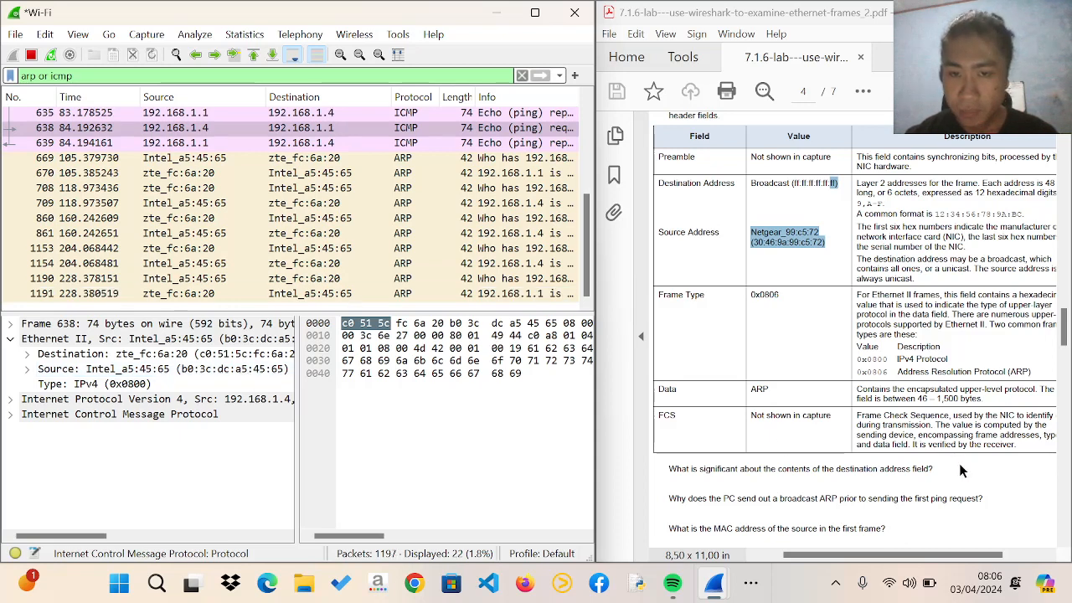
pyautogui.scroll(-1, 964, 469)
pyautogui.scroll(-1, 959, 473)
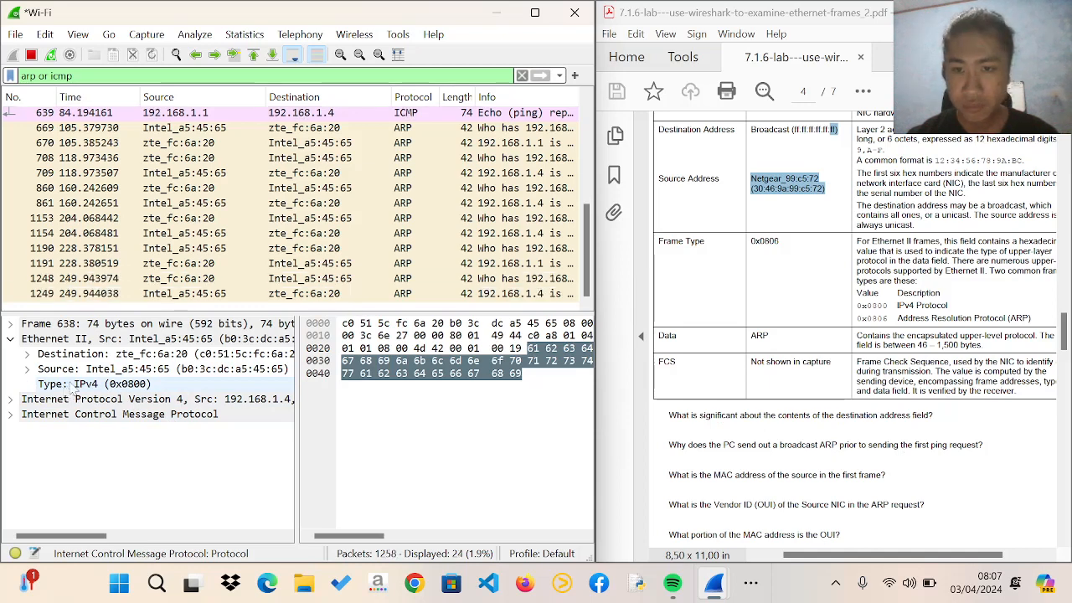
pyautogui.click(127, 387)
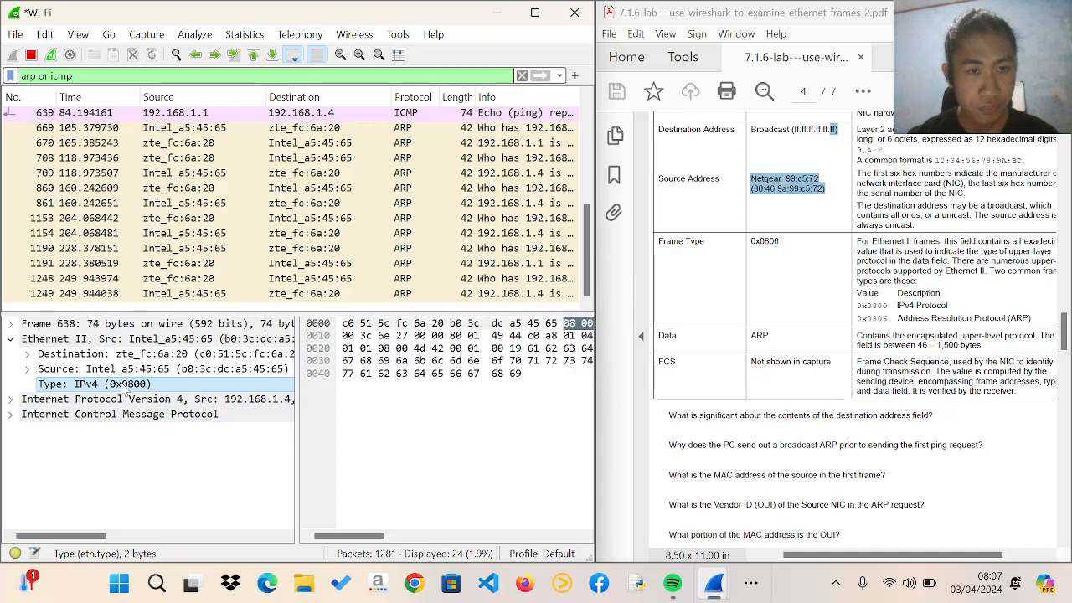
pyautogui.moveTo(386, 536); pyautogui.dragTo(426, 549)
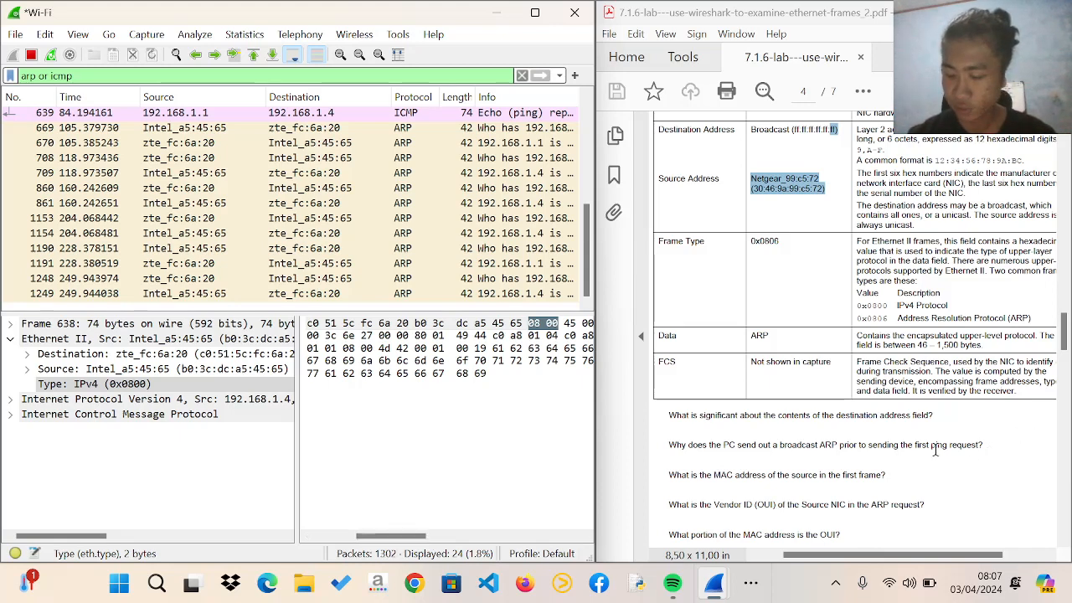
# Check the remaining Step 4 questions and inspect the source MAC address of frame 638 with its matching bytes
pyautogui.scroll(-2, 936, 452)
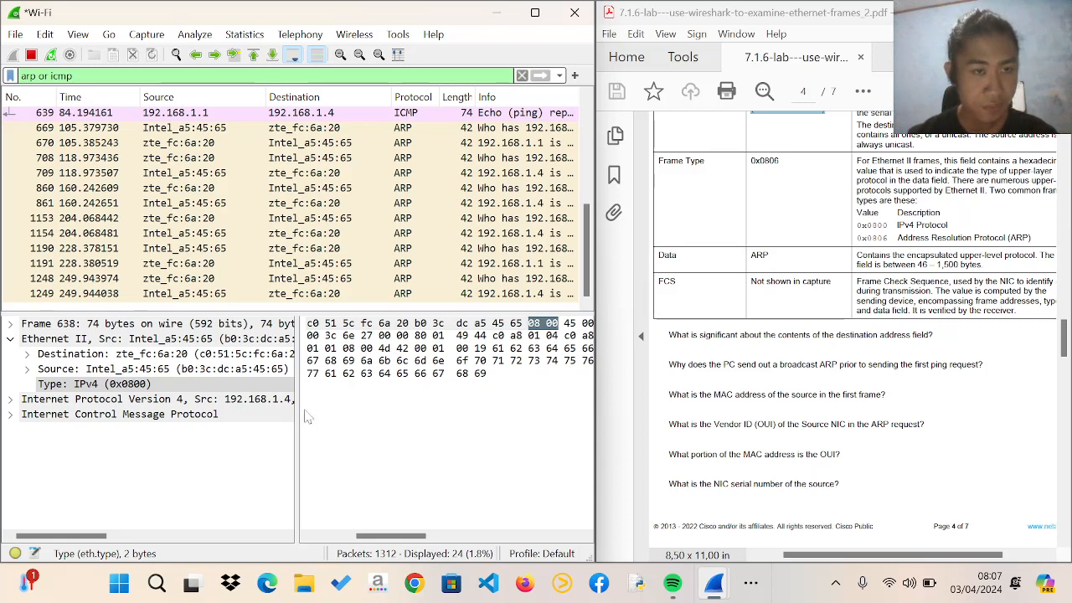
pyautogui.moveTo(107, 536)
pyautogui.mouseDown()
pyautogui.moveTo(125, 546)
pyautogui.moveTo(111, 549)
pyautogui.mouseUp()
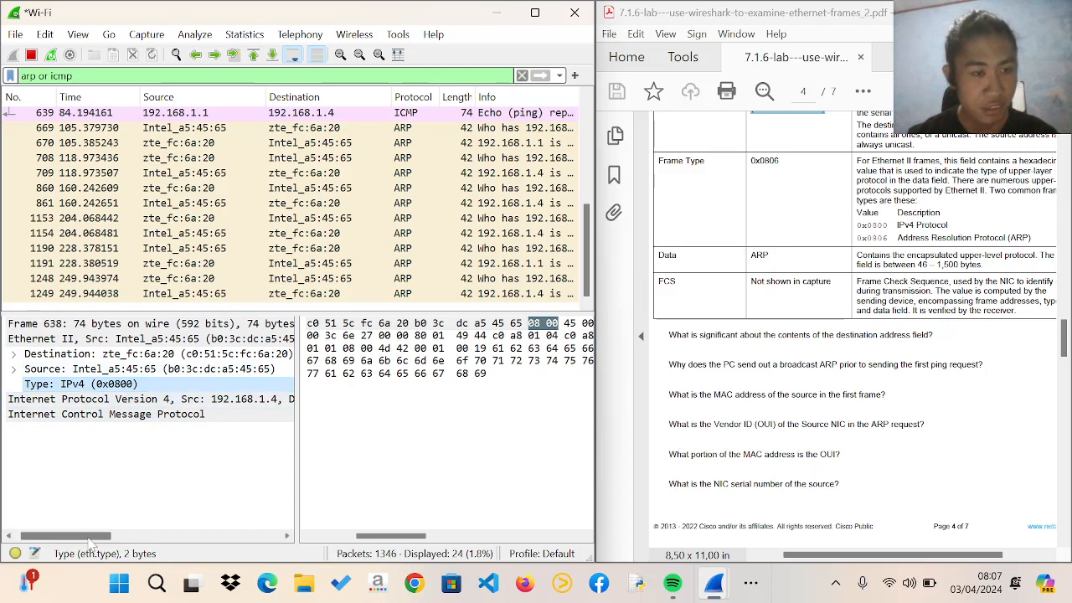
pyautogui.moveTo(88, 541); pyautogui.dragTo(91, 540)
pyautogui.click(226, 373)
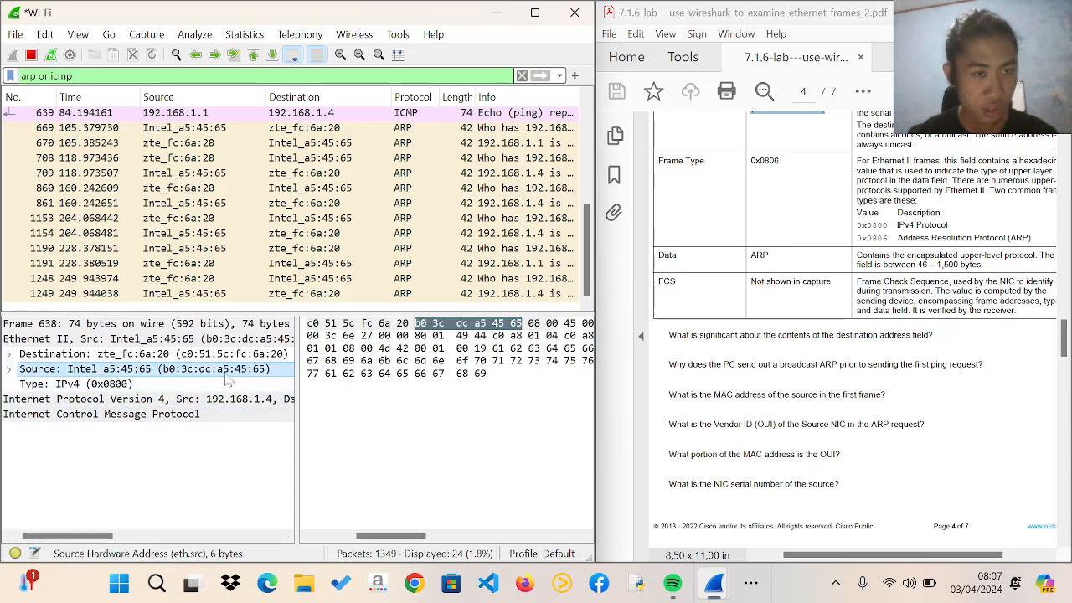
pyautogui.moveTo(394, 537); pyautogui.dragTo(350, 537)
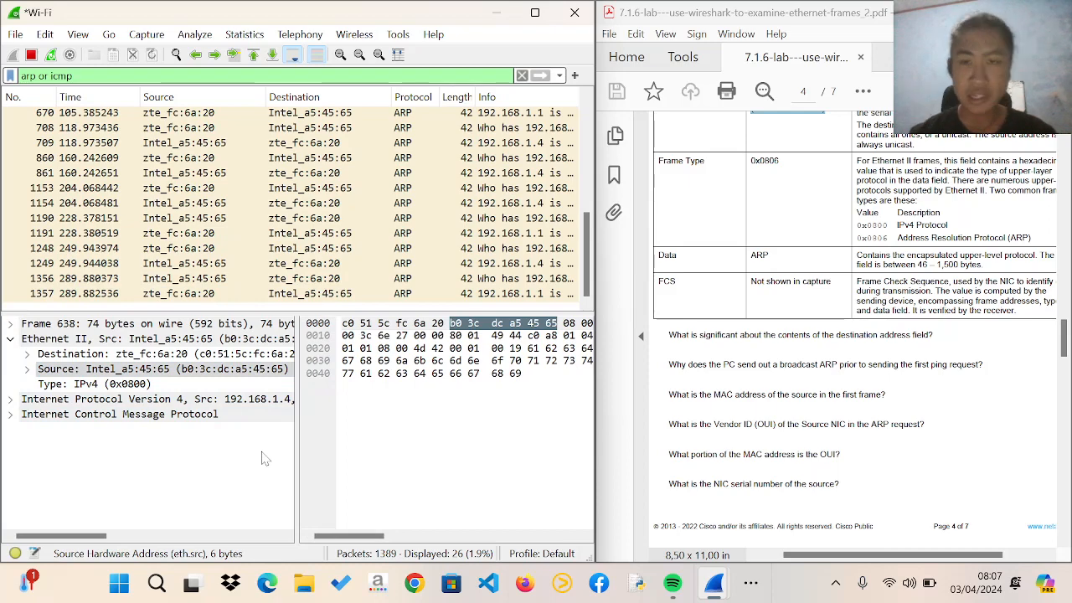
# Skim the rest of the lab document and read Part 2, Steps 1 to 5, on capturing ICMP traffic
pyautogui.scroll(-10, 854, 321)
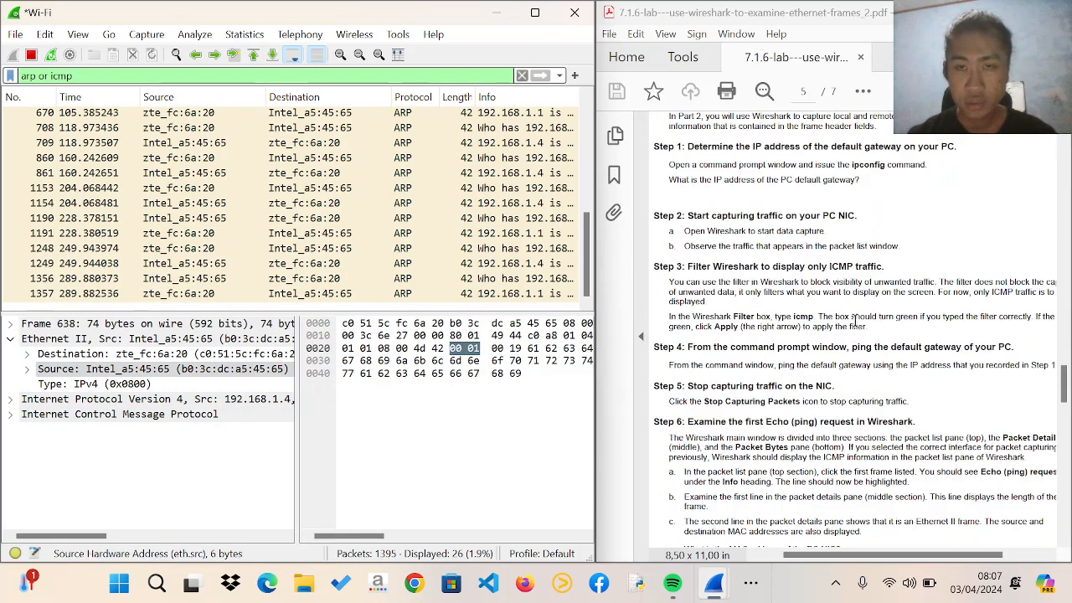
pyautogui.scroll(-15, 855, 321)
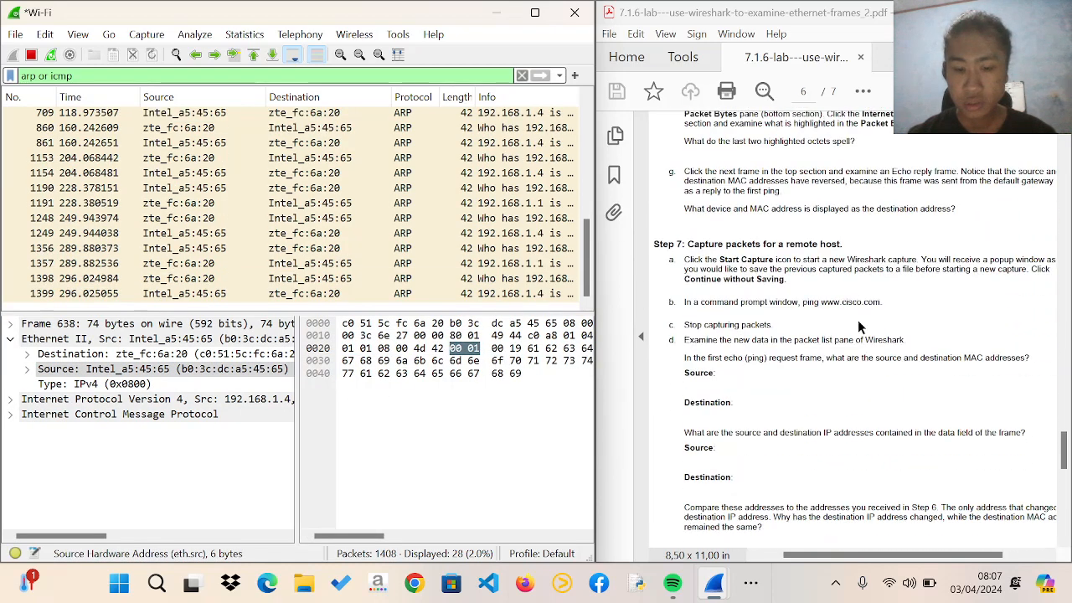
pyautogui.scroll(-8, 859, 327)
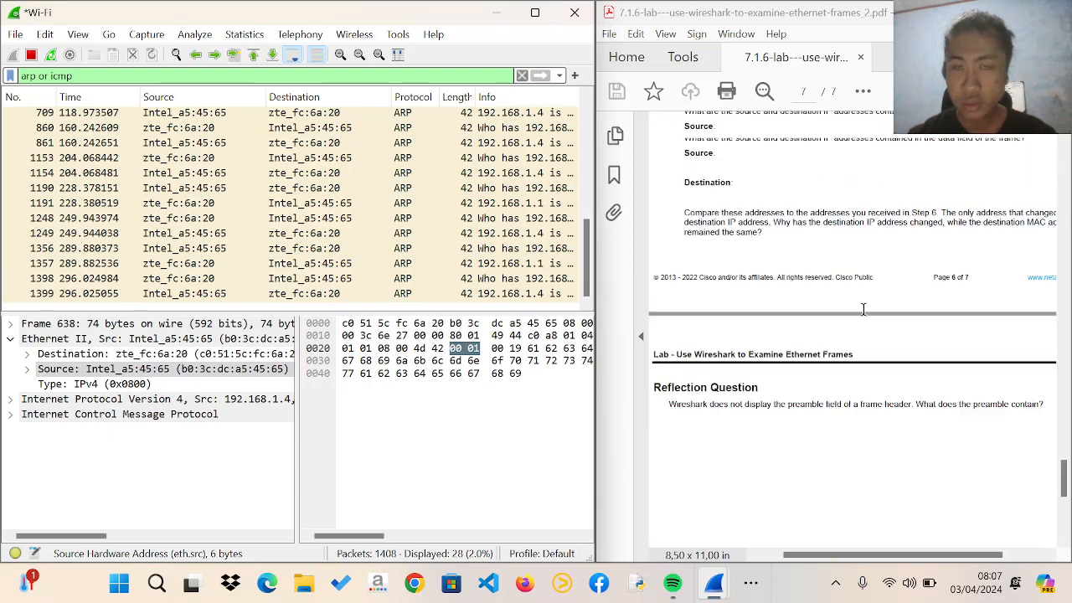
pyautogui.scroll(20, 863, 309)
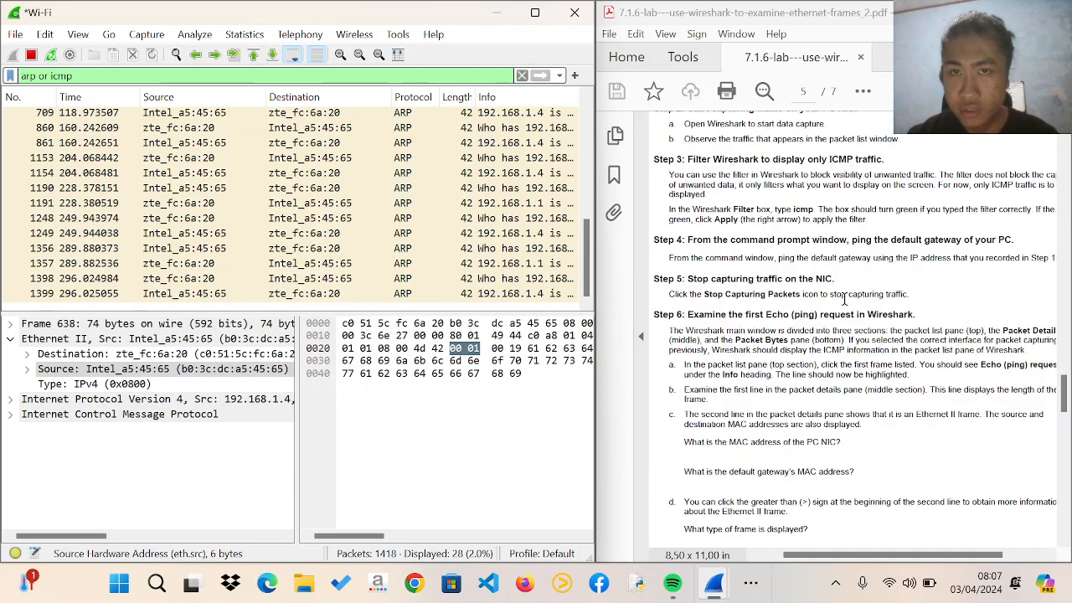
pyautogui.scroll(6, 844, 299)
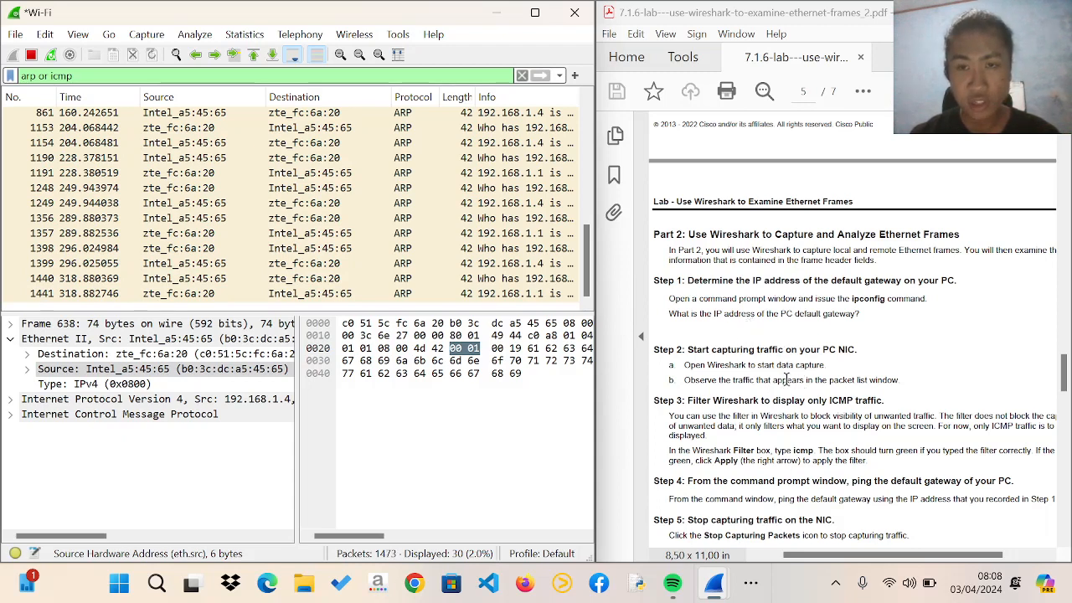
pyautogui.scroll(-3, 796, 375)
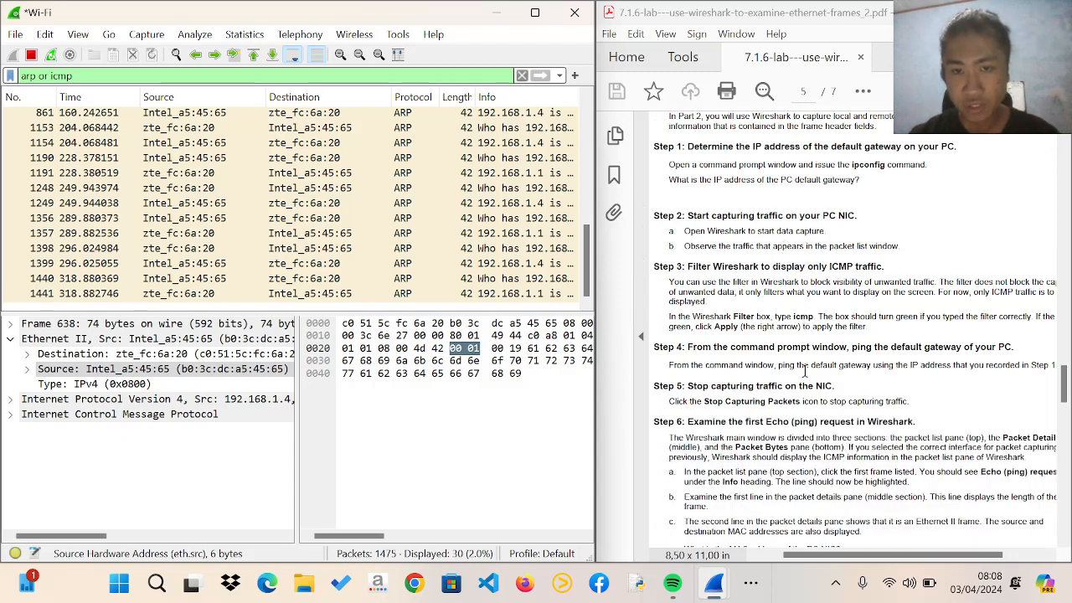
pyautogui.scroll(-1, 811, 361)
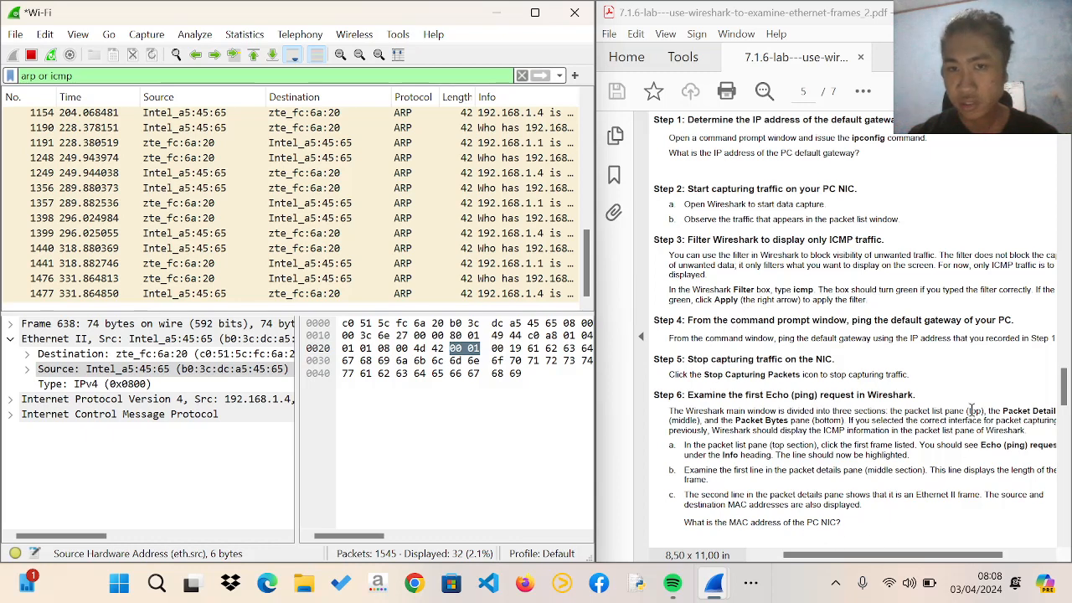
# Read Step 6 of the lab on examining the first Echo (ping) request, including its MAC and IP address questions
pyautogui.scroll(-1, 800, 374)
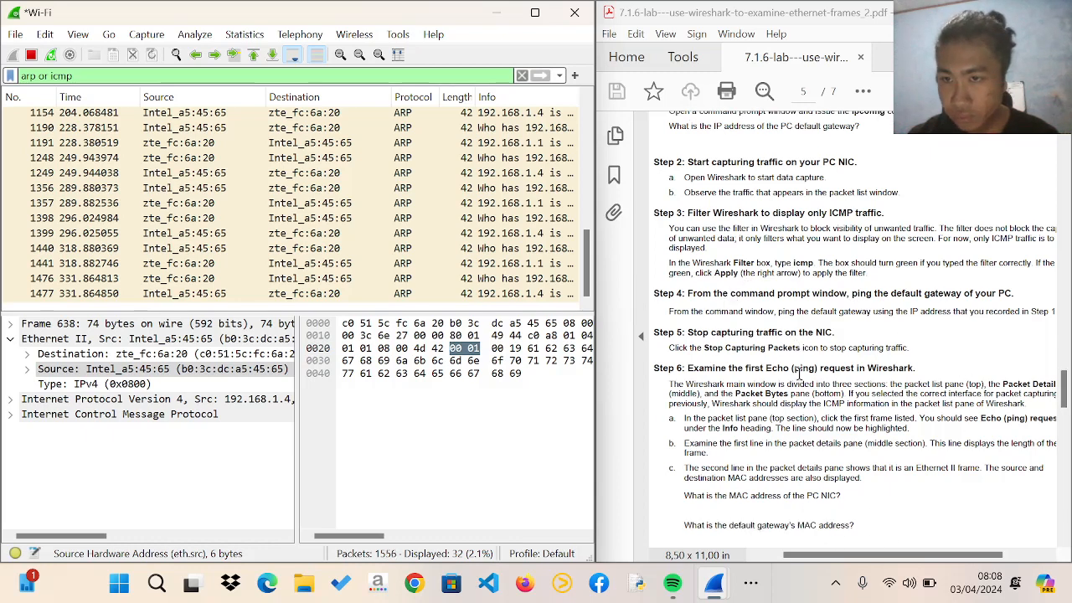
pyautogui.scroll(-1, 800, 374)
pyautogui.scroll(-2, 865, 494)
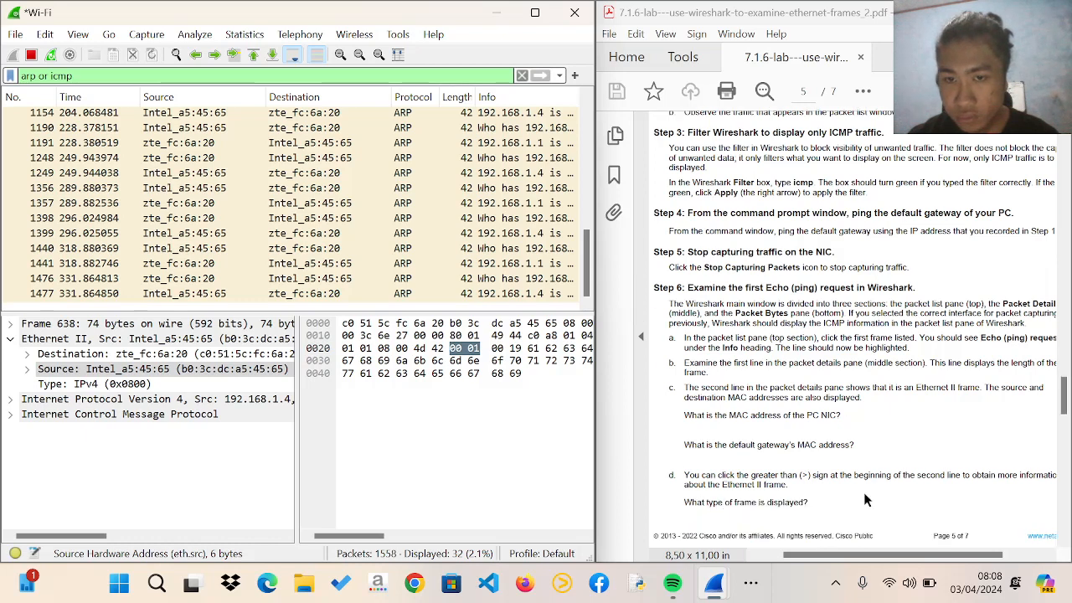
pyautogui.scroll(-1, 867, 500)
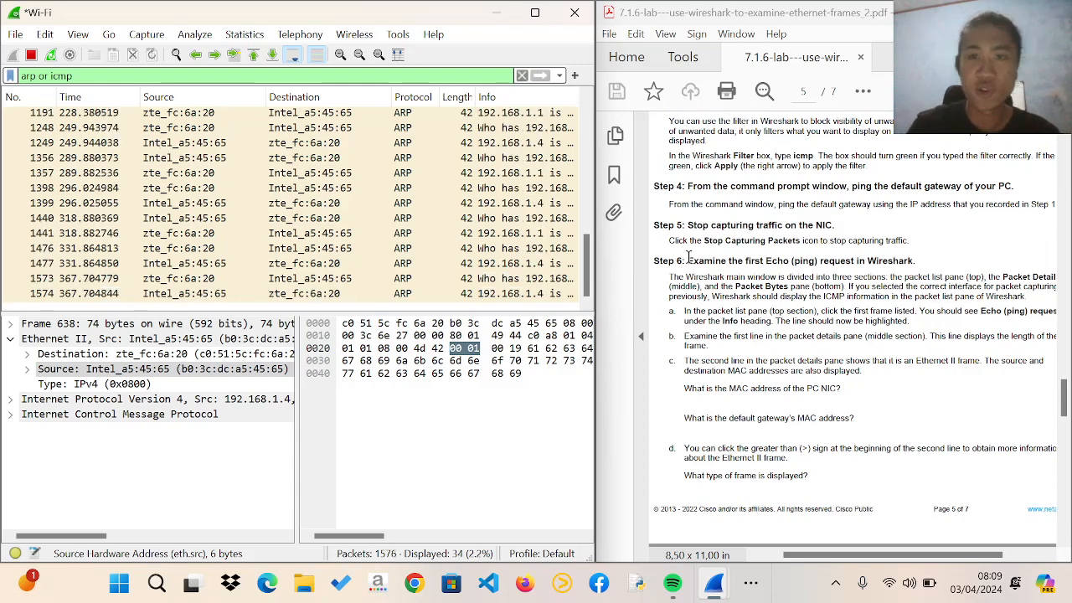
pyautogui.scroll(-5, 713, 401)
pyautogui.scroll(-4, 713, 401)
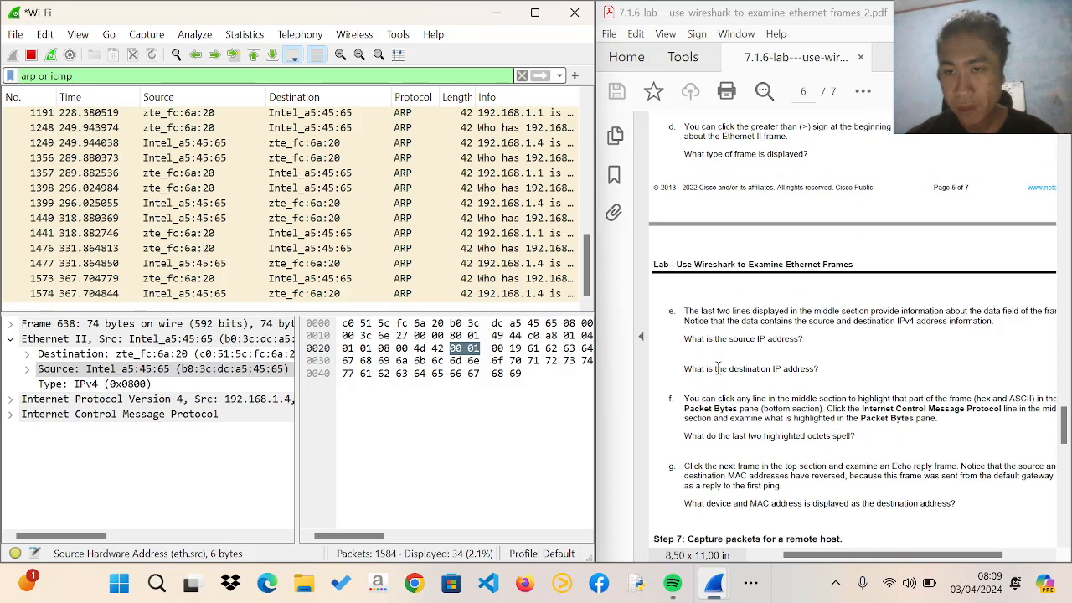
# Read Step 7 of the lab on capturing packets for a remote host
pyautogui.scroll(-6, 721, 344)
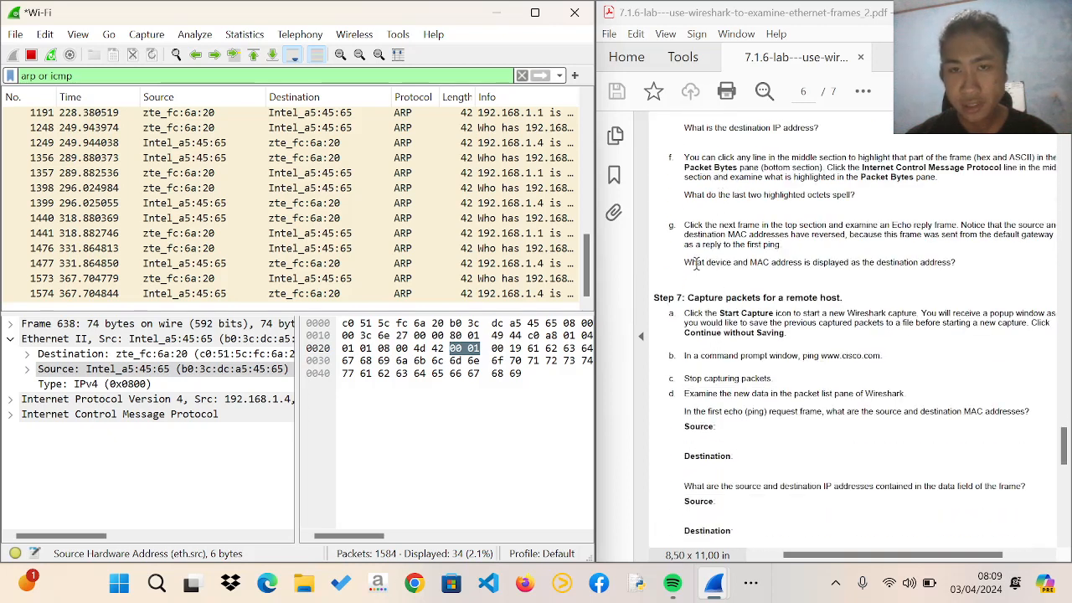
pyautogui.scroll(-1, 700, 256)
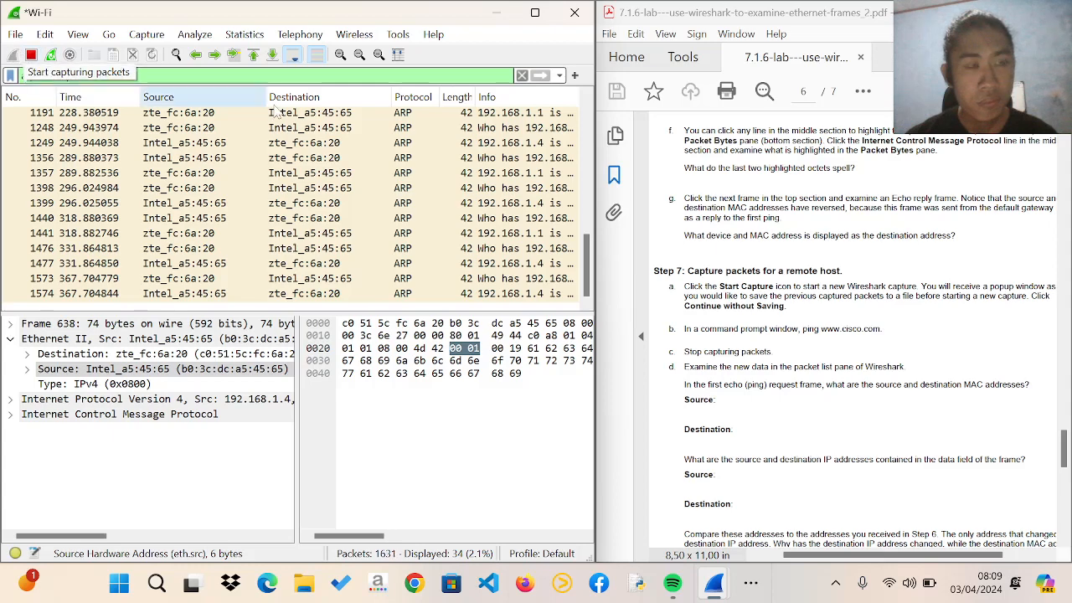
pyautogui.scroll(-1, 732, 382)
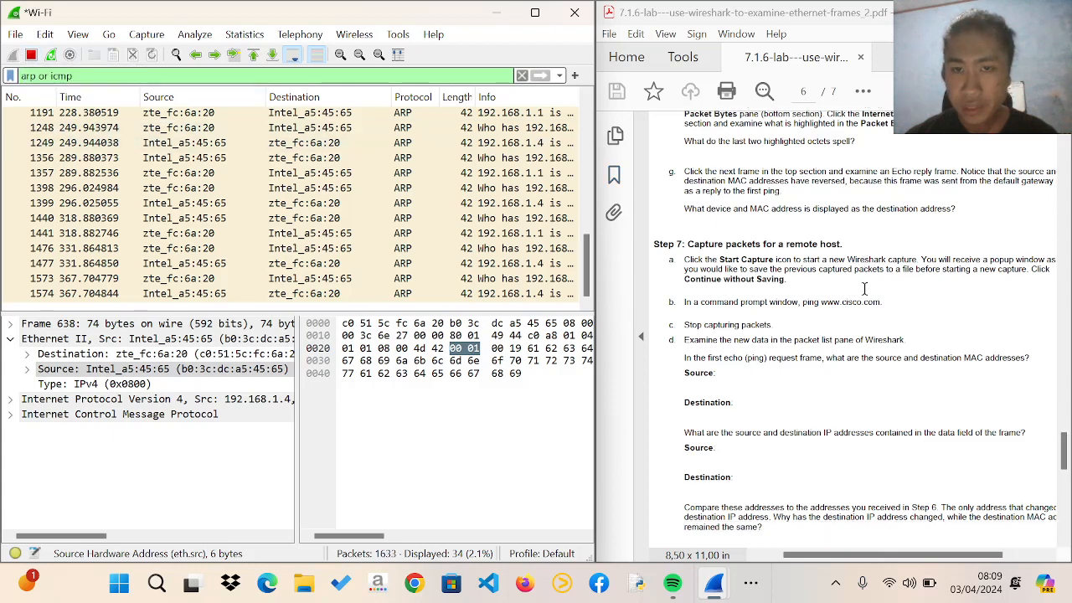
# Switch to the Command Prompt window and move it clear of the lab instructions
pyautogui.click(751, 583)
pyautogui.click(772, 531)
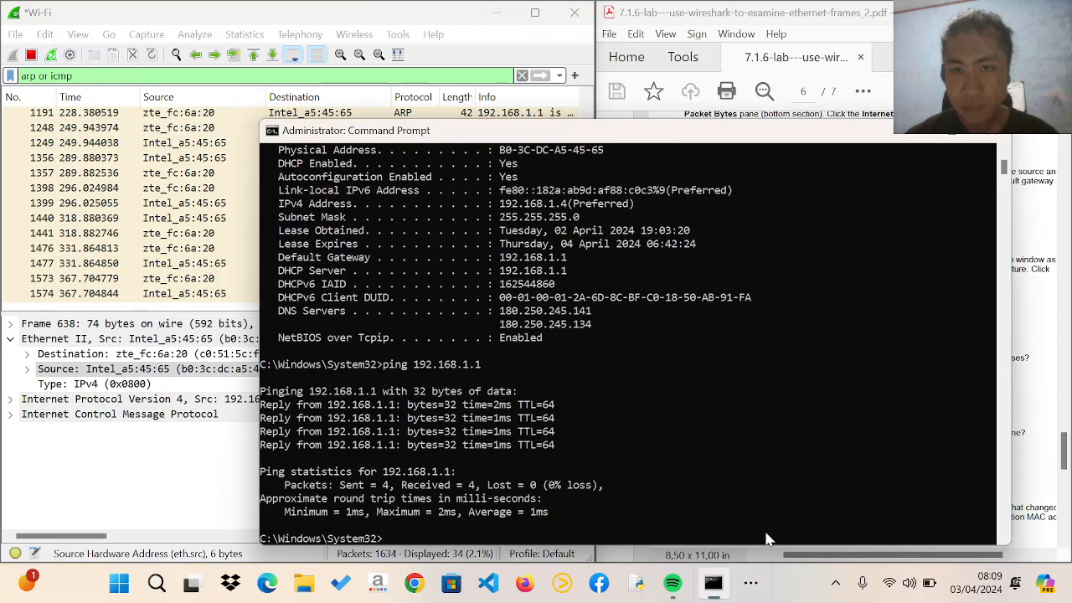
pyautogui.moveTo(735, 143); pyautogui.dragTo(366, 140)
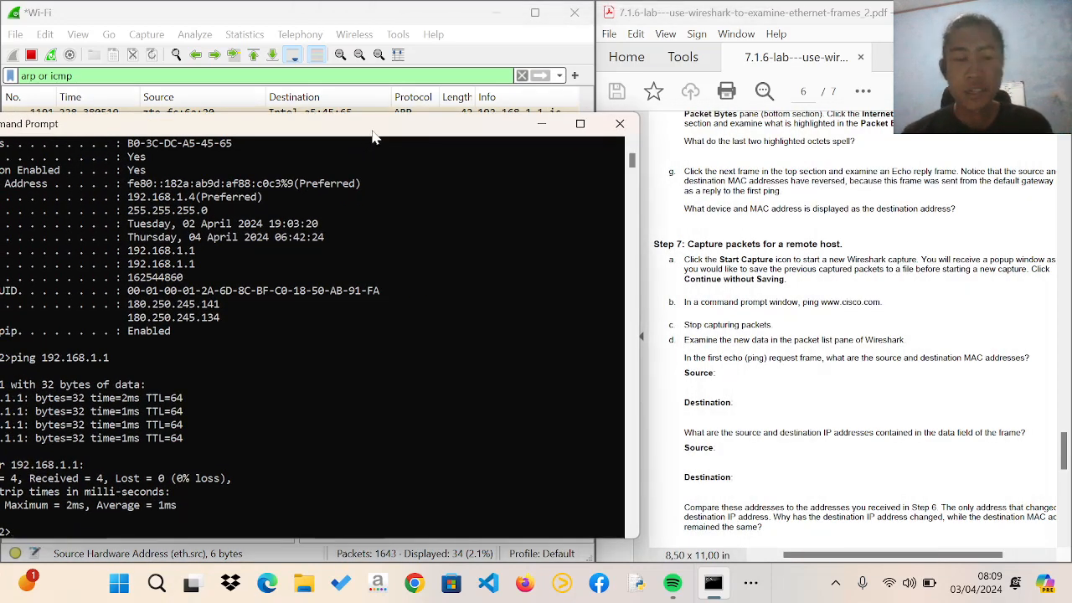
pyautogui.write('www')
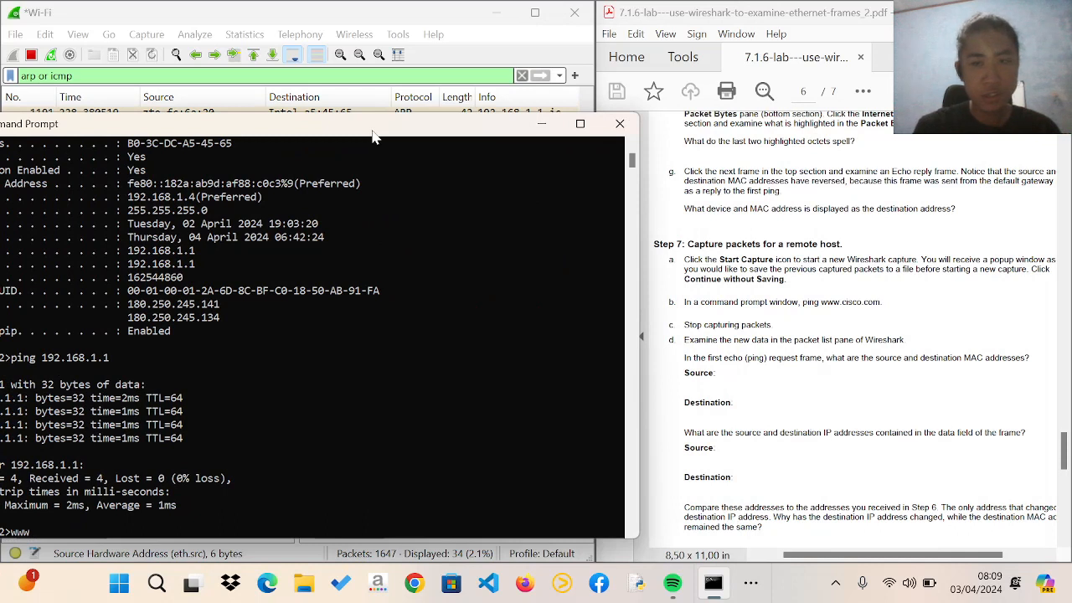
pyautogui.write('.')
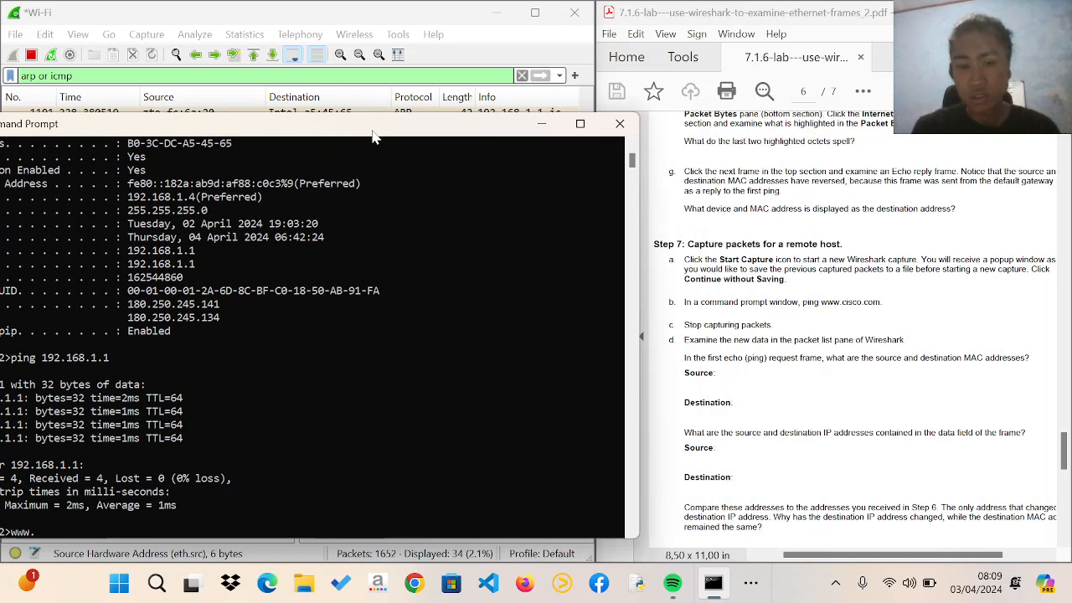
pyautogui.write('cisco')
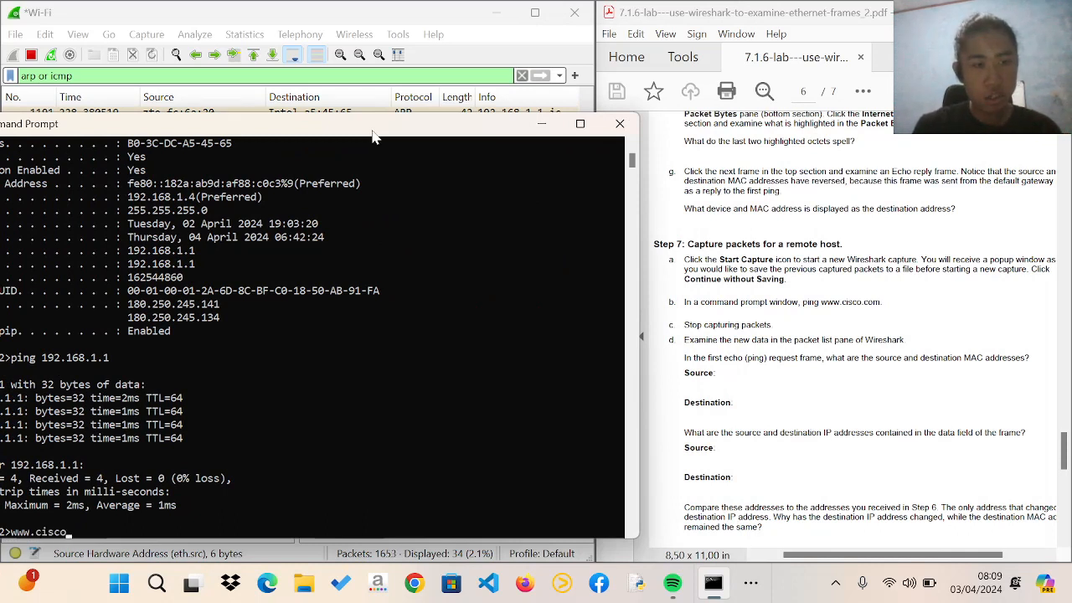
pyautogui.write('.com')
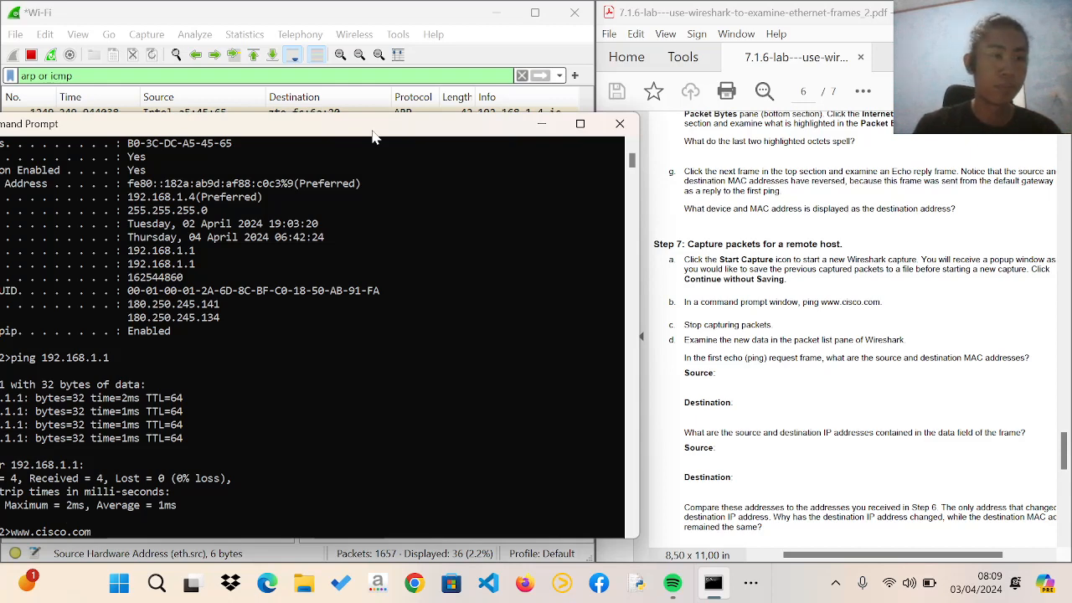
pyautogui.press('Return')
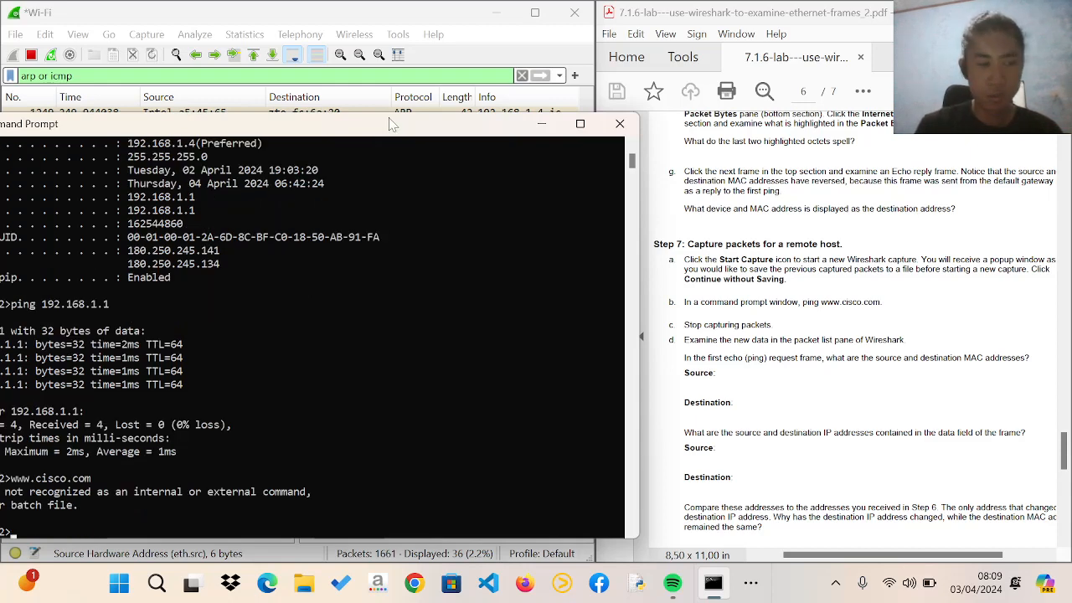
pyautogui.press('Up')
pyautogui.press('Home')
pyautogui.write('ping')
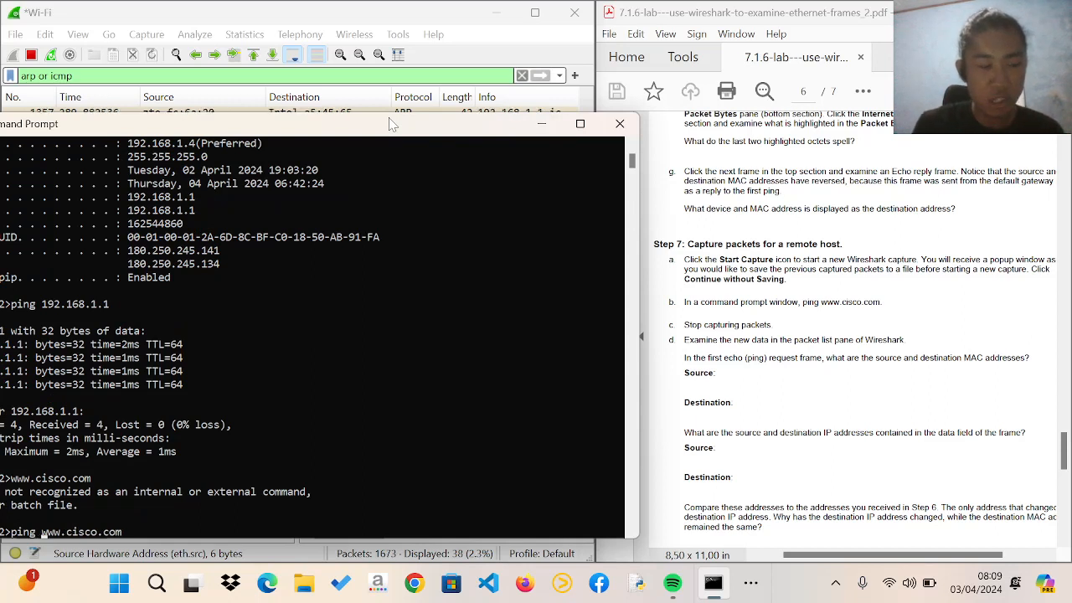
pyautogui.press('Return')
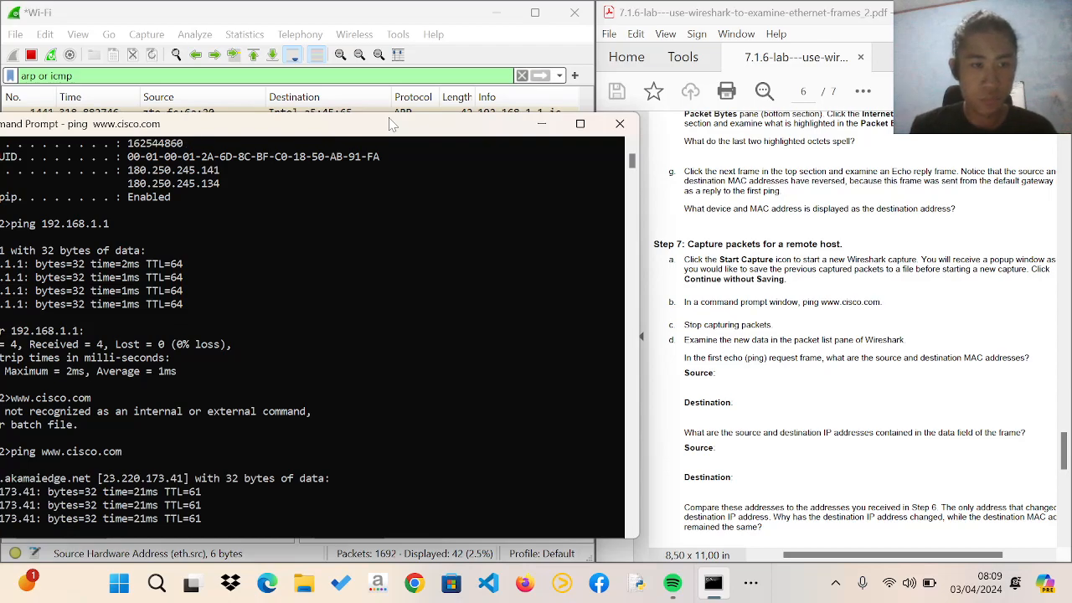
pyautogui.moveTo(437, 129); pyautogui.dragTo(722, 125)
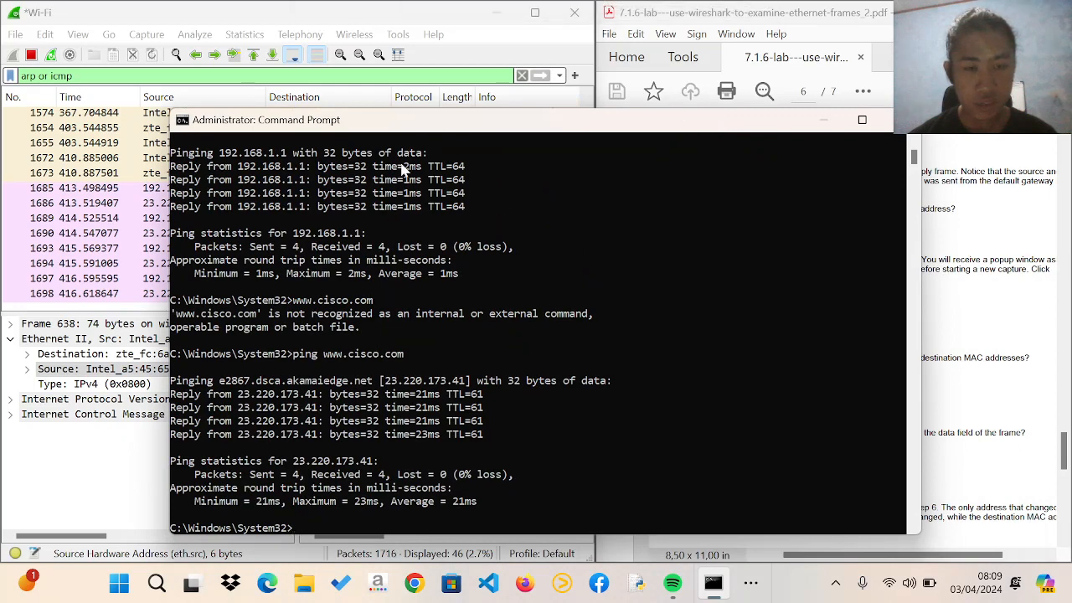
pyautogui.hotkey('alt', 'F4')
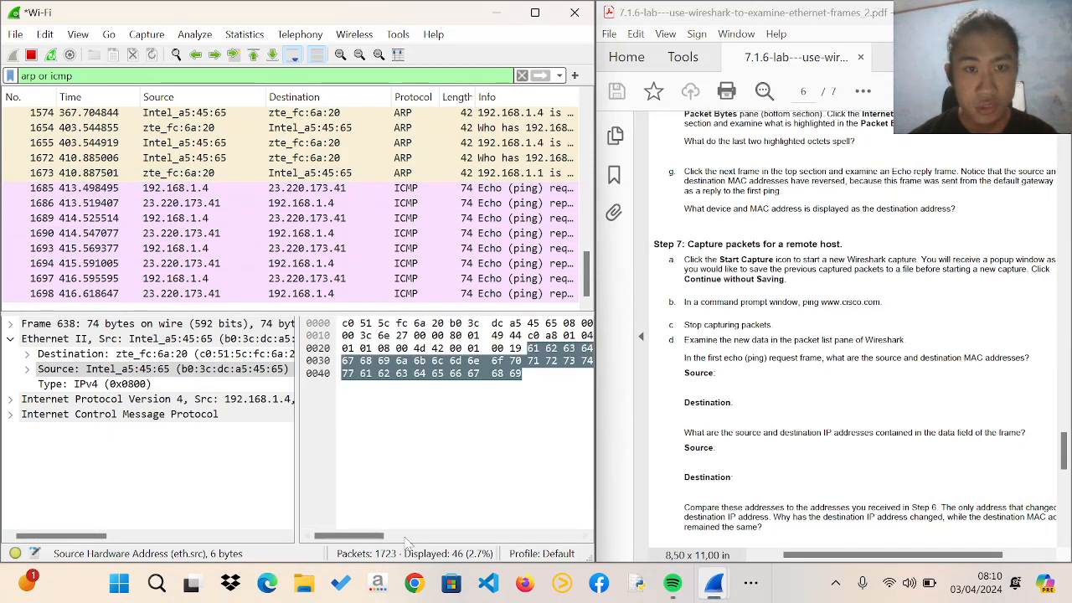
# Select the Echo (ping) request frame 1689 and view the packet list at full width before restoring the side-by-side layout
pyautogui.click(335, 218)
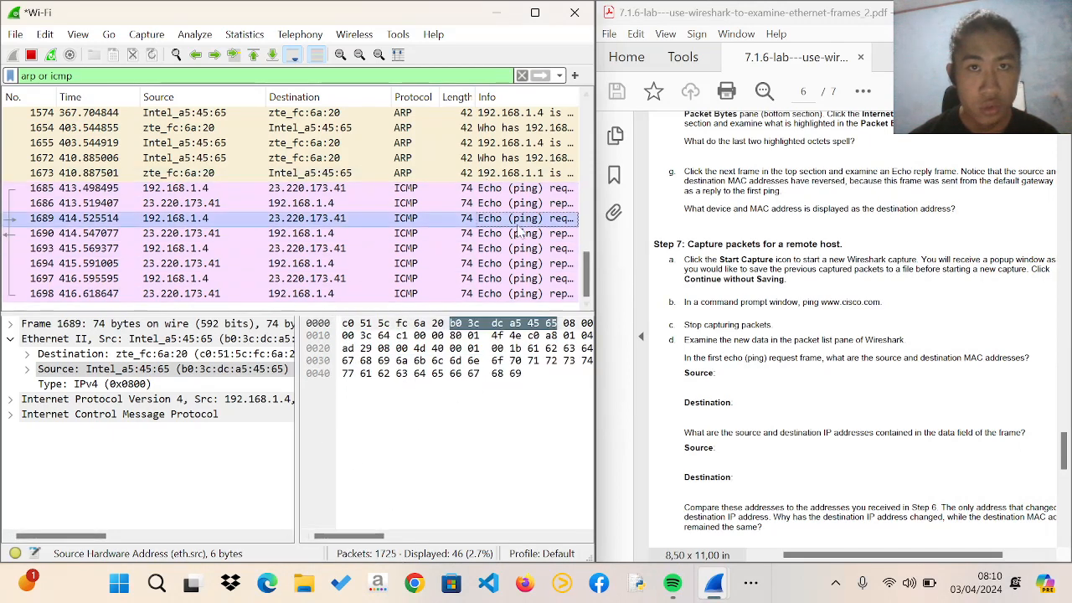
pyautogui.moveTo(368, 535); pyautogui.dragTo(375, 535)
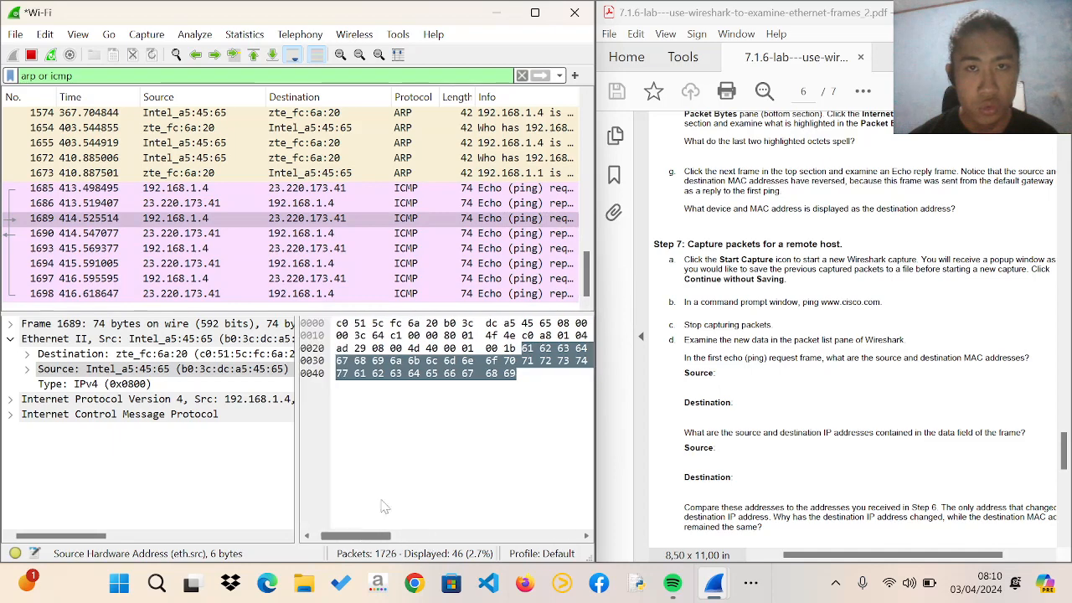
pyautogui.click(536, 15)
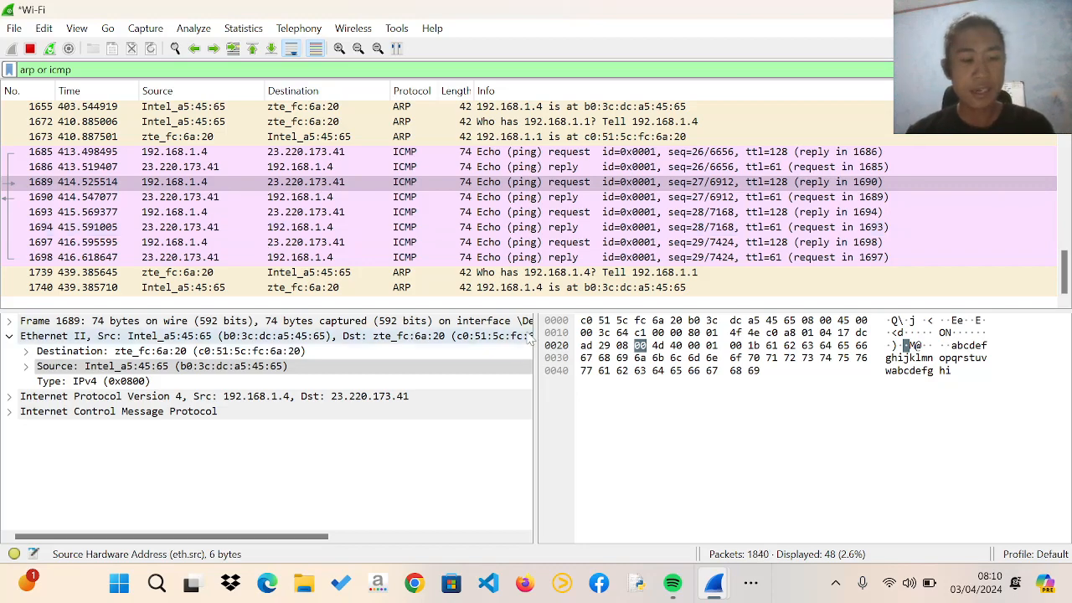
pyautogui.press('super+Left')
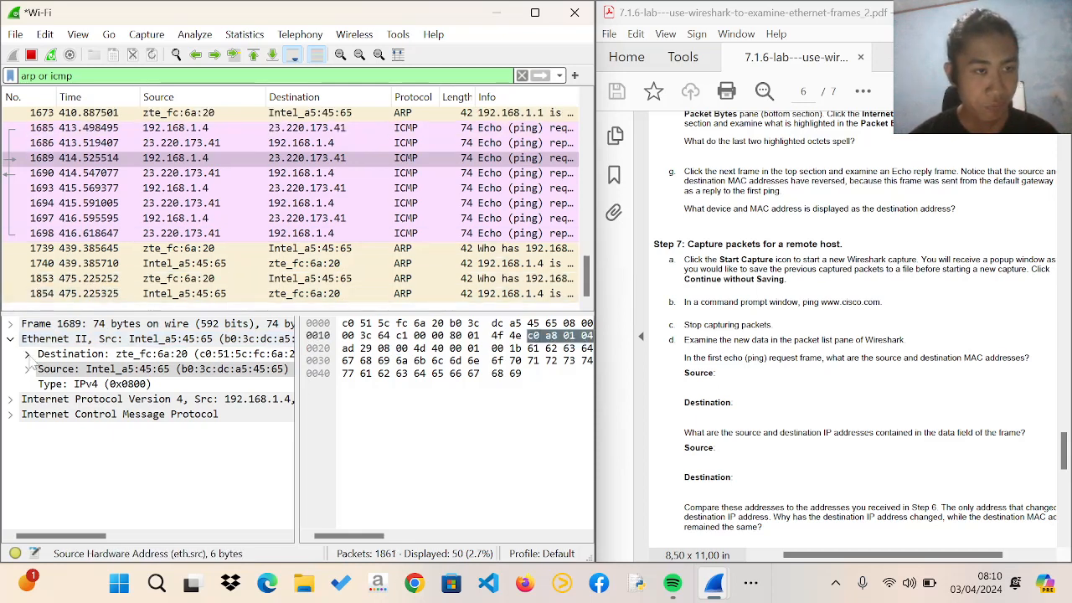
# Expand the Frame section of packet 1689 and look through its general details
pyautogui.click(27, 325)
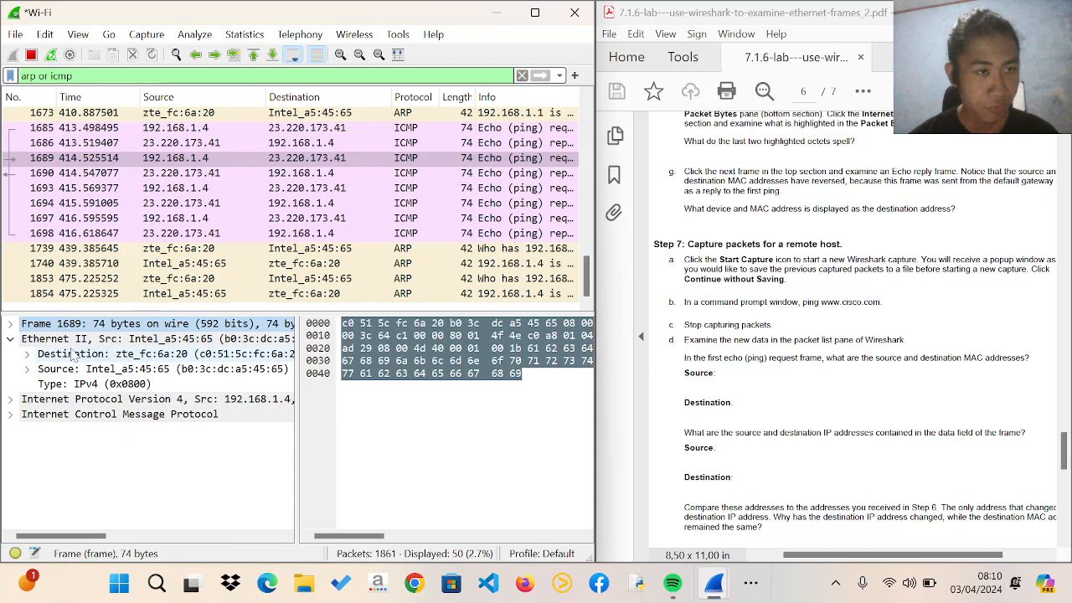
pyautogui.click(10, 323)
pyautogui.scroll(-2, 189, 427)
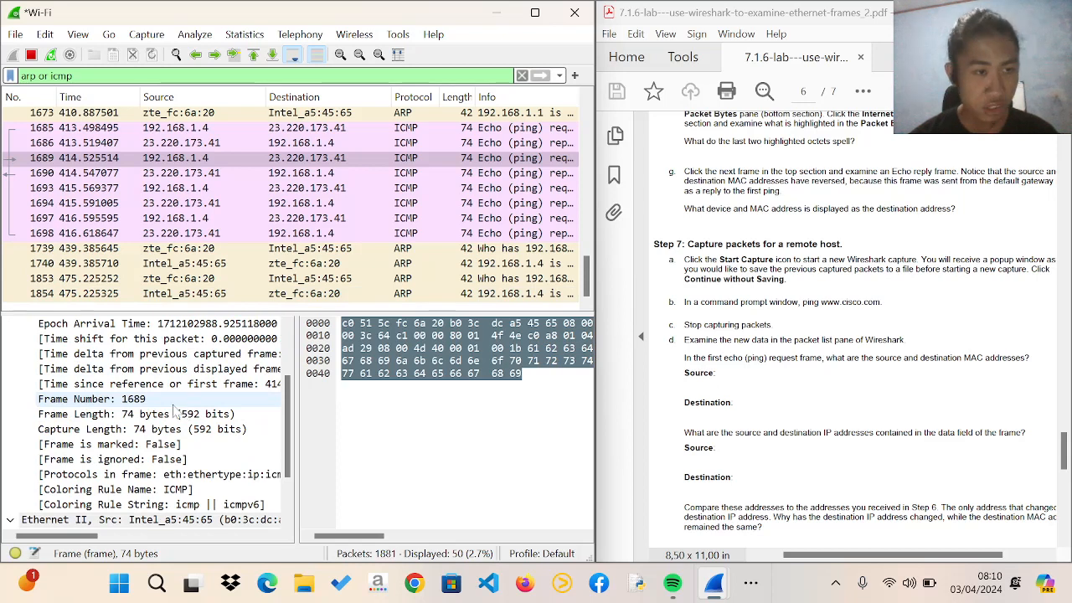
pyautogui.scroll(-2, 167, 410)
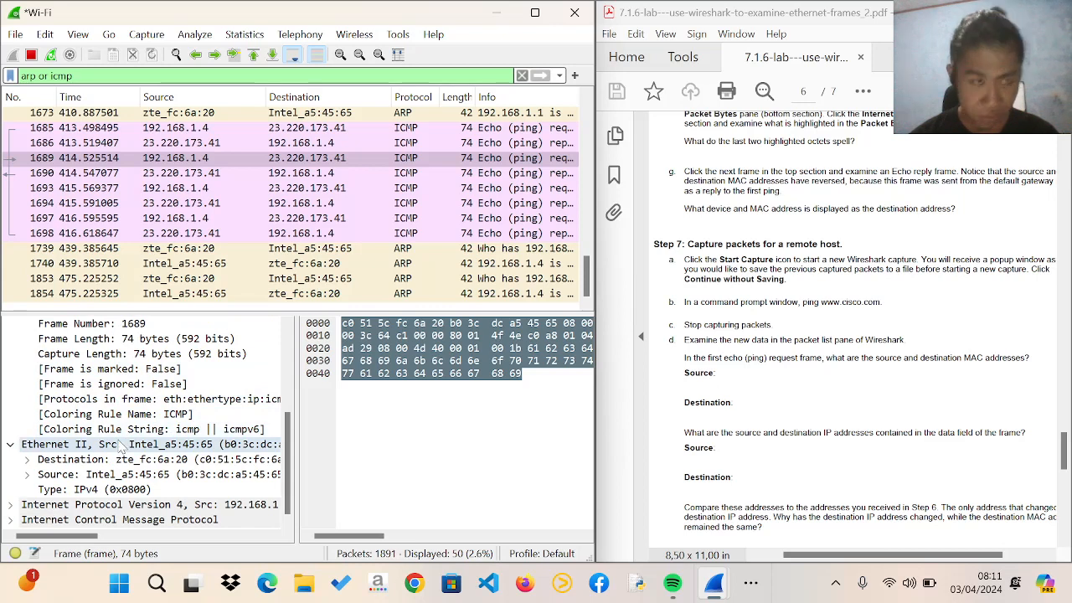
pyautogui.scroll(4, 122, 448)
pyautogui.scroll(-3, 121, 448)
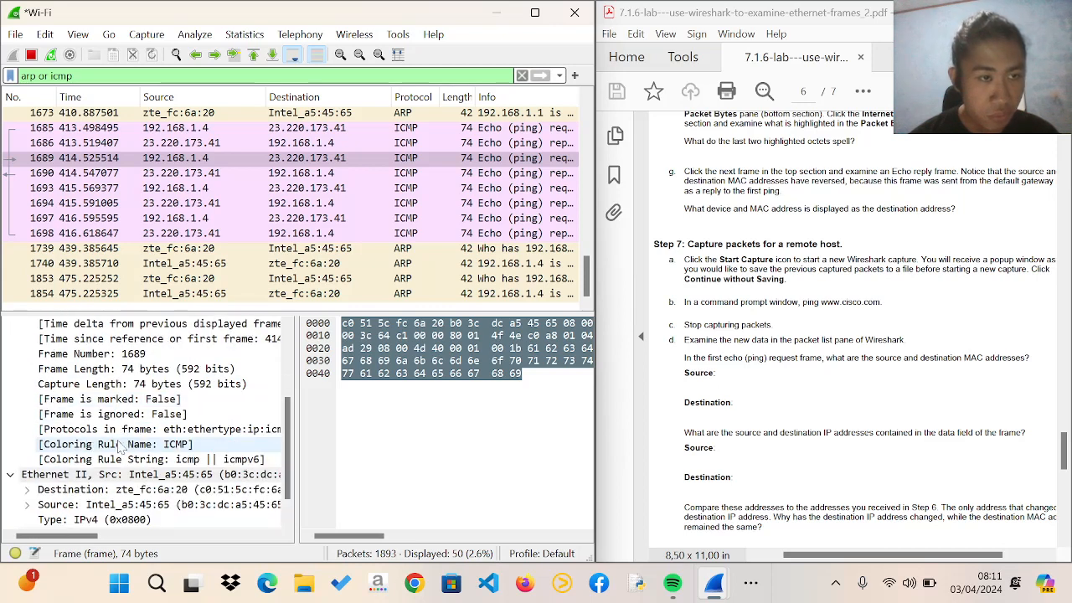
# Expand the Destination and Source fields under Ethernet II of frame 1689 to examine both MAC addresses
pyautogui.scroll(-1, 30, 477)
pyautogui.click(27, 460)
pyautogui.scroll(-1, 50, 444)
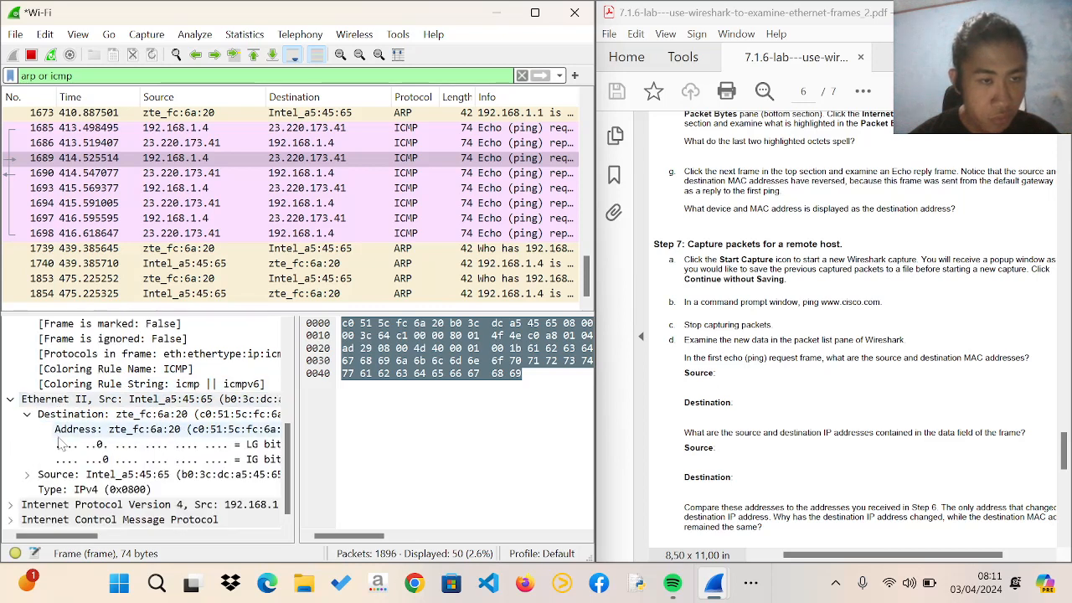
pyautogui.click(27, 474)
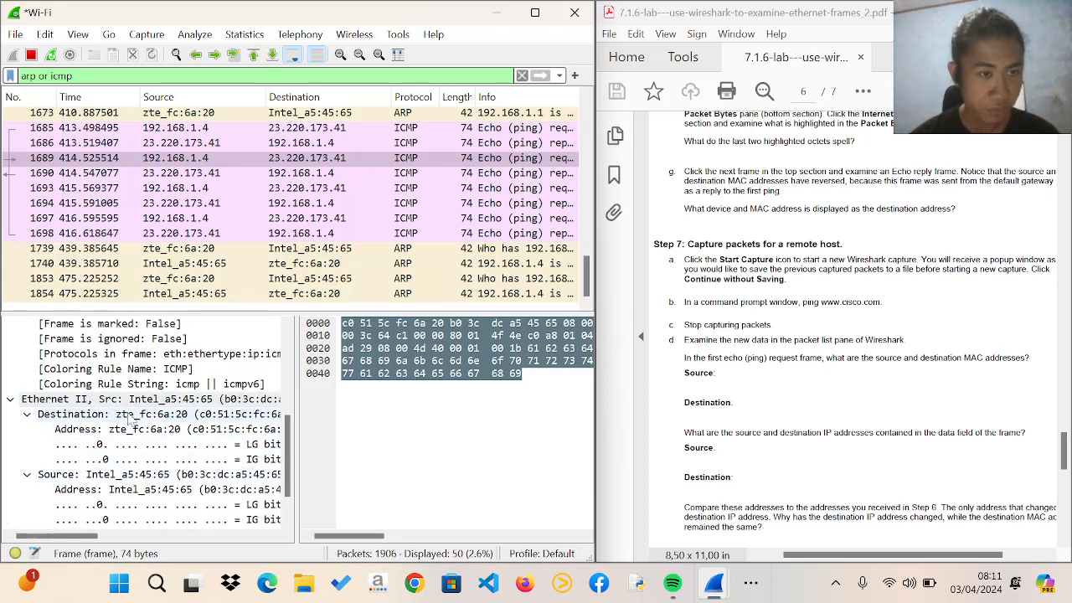
pyautogui.scroll(-1, 146, 431)
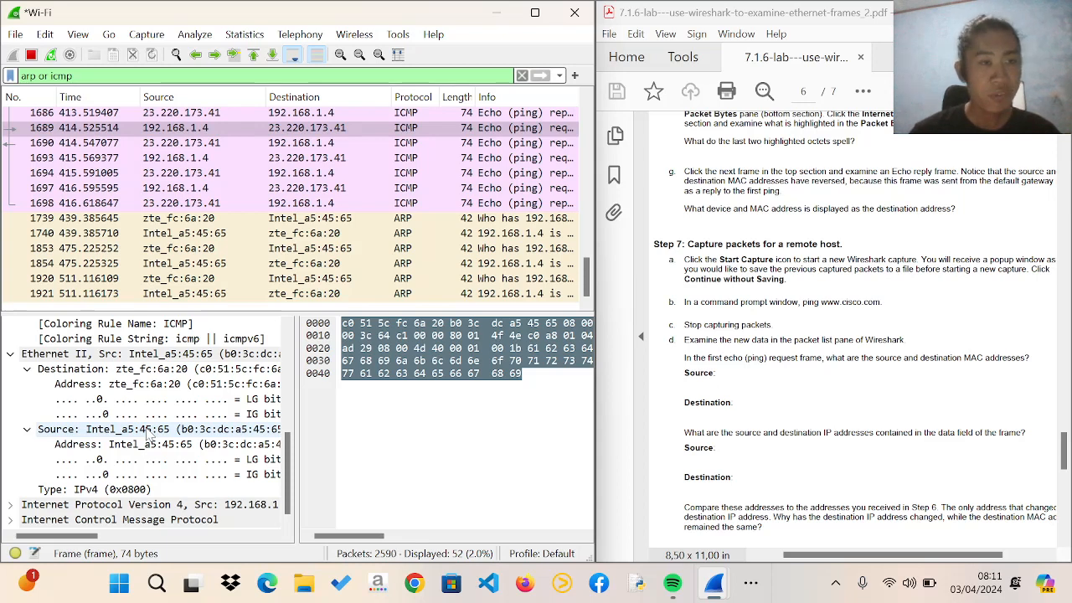
# Read the remaining Step 7 questions and the Reflection Question about the preamble field in the lab document
pyautogui.scroll(-6, 771, 349)
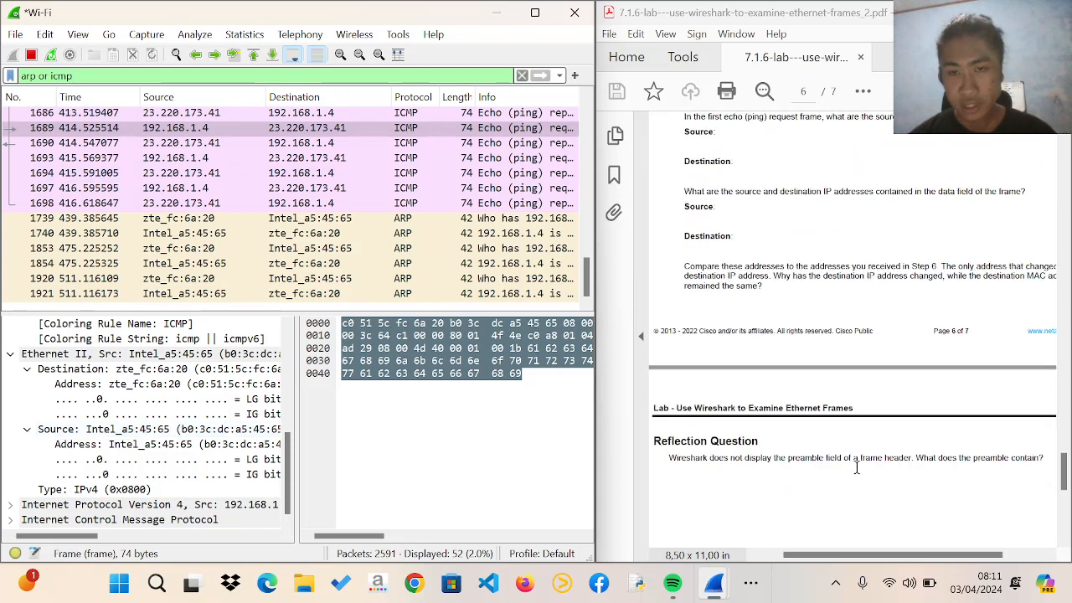
pyautogui.scroll(-1, 776, 462)
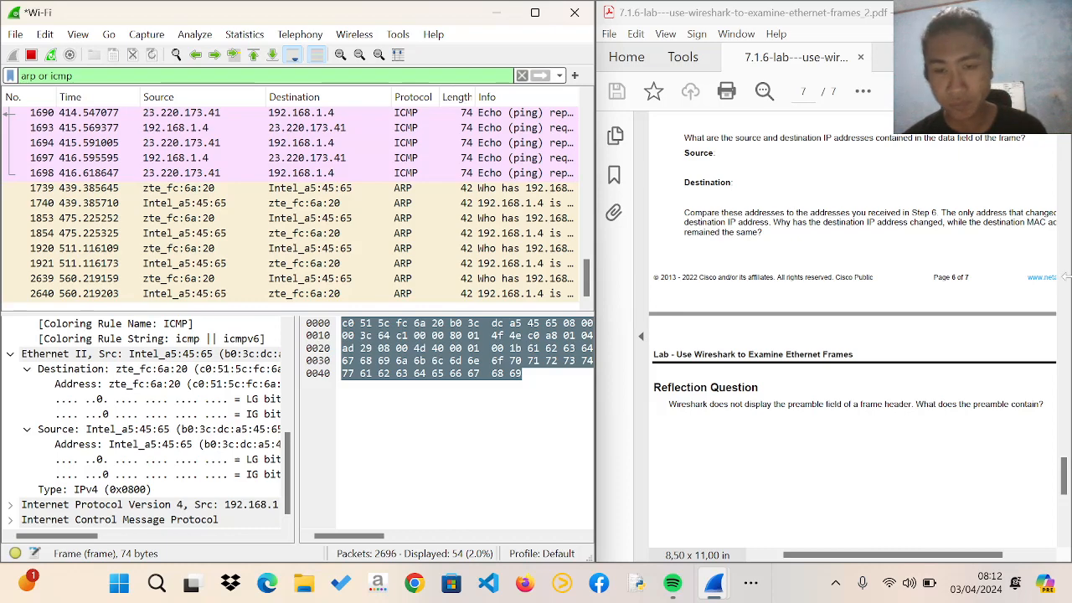
pyautogui.click(751, 584)
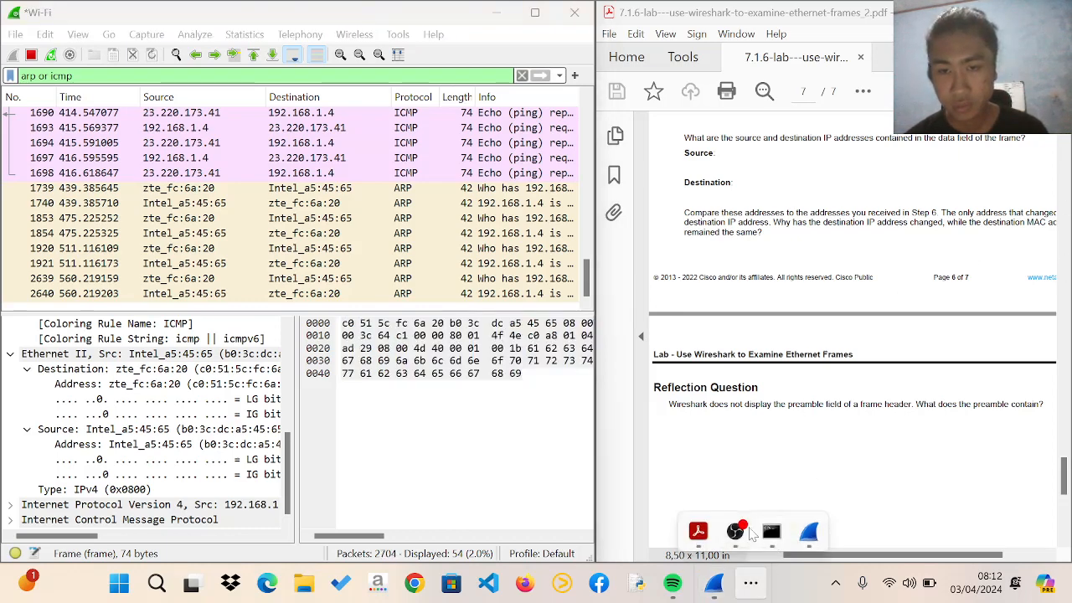